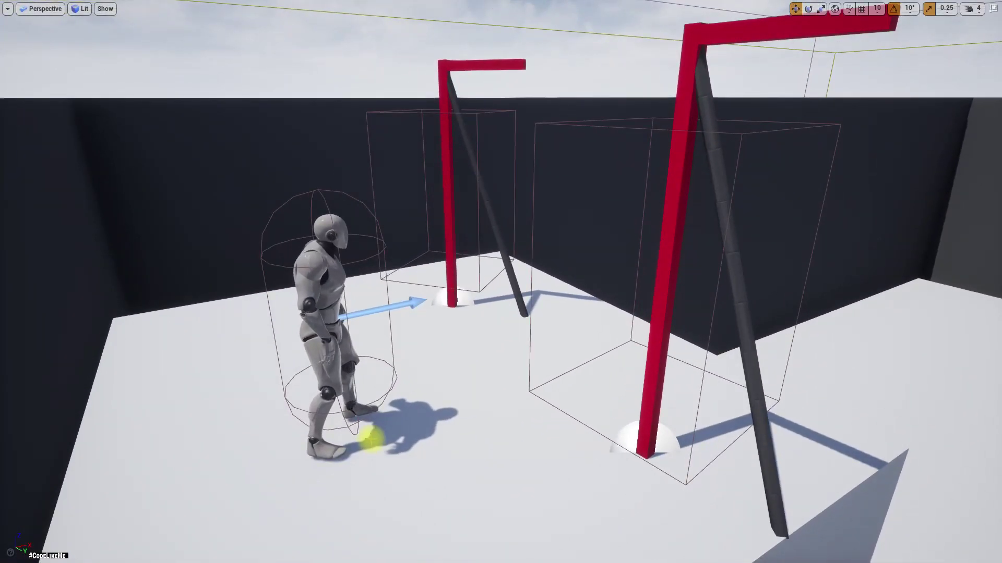
Play-test the level and have the character ride the first zipline, letting go above the grey platform
{"action": "key", "text": "alt+p"}
{"action": "left_click", "coordinate": [371, 439]}
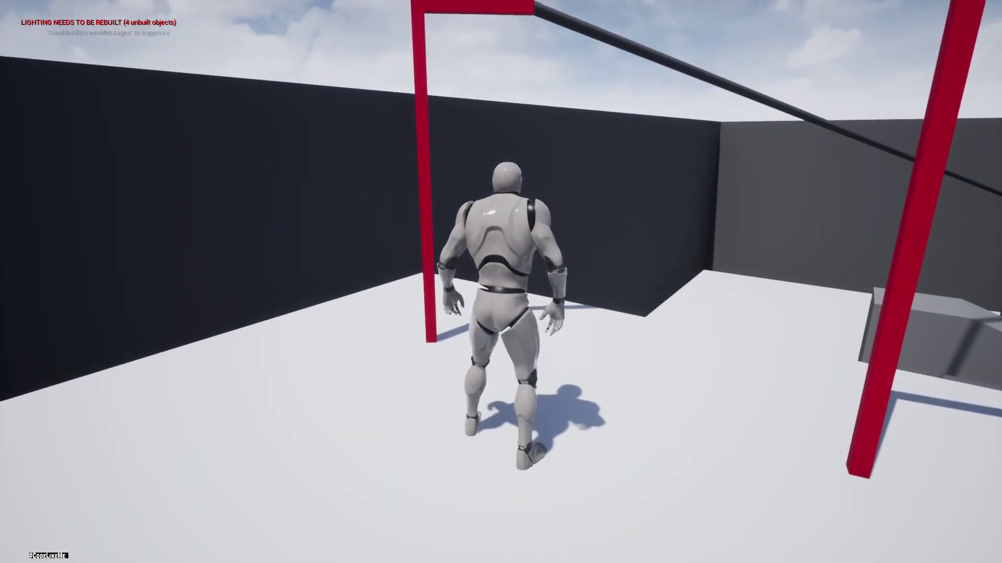
{"action": "key", "text": "w"}
{"action": "key", "text": "space"}
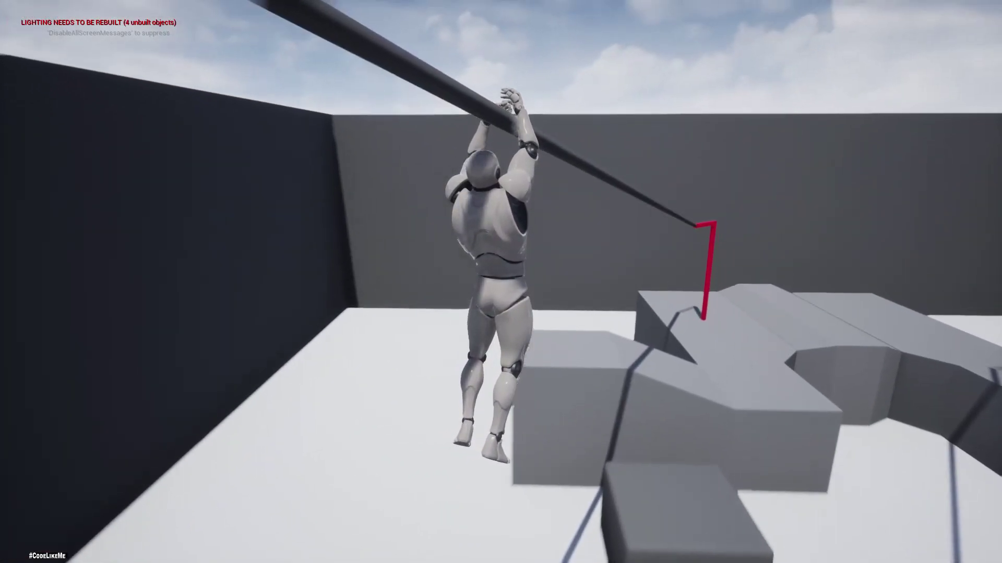
{"action": "key", "text": "c"}
{"action": "key", "text": "w"}
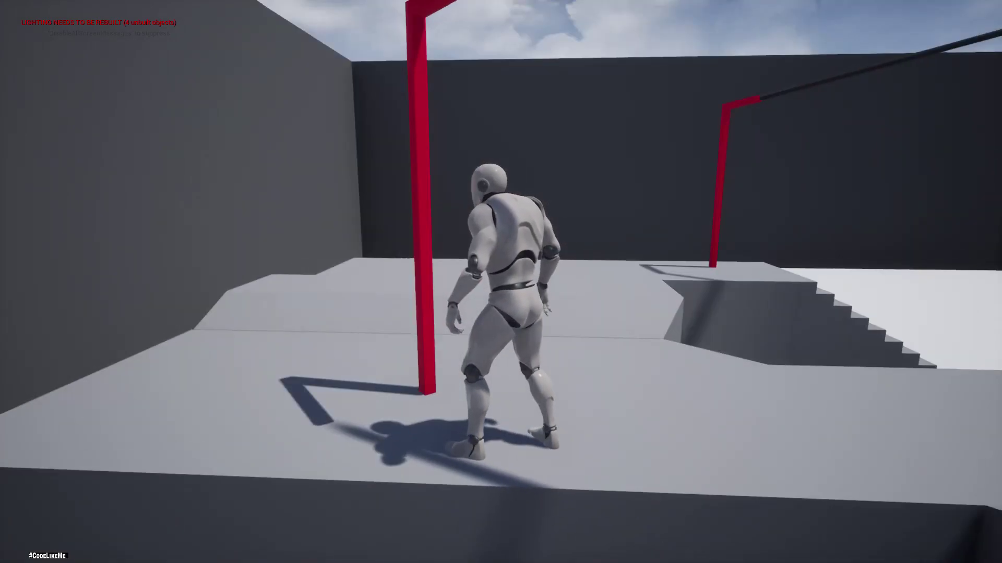
Run the character across the platform, ride the return zipline and let go at its far end
{"action": "key", "text": "w"}
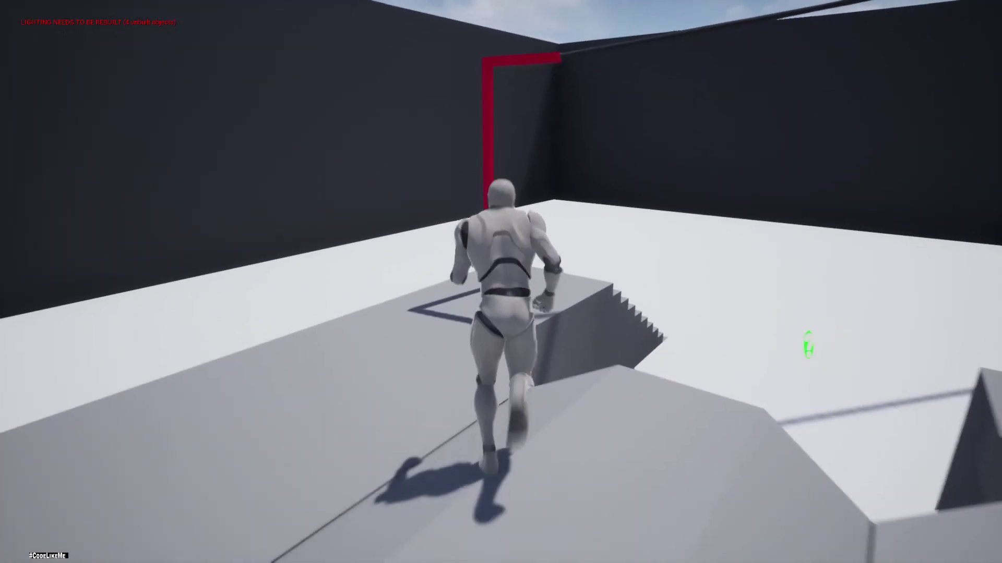
{"action": "key", "text": "space"}
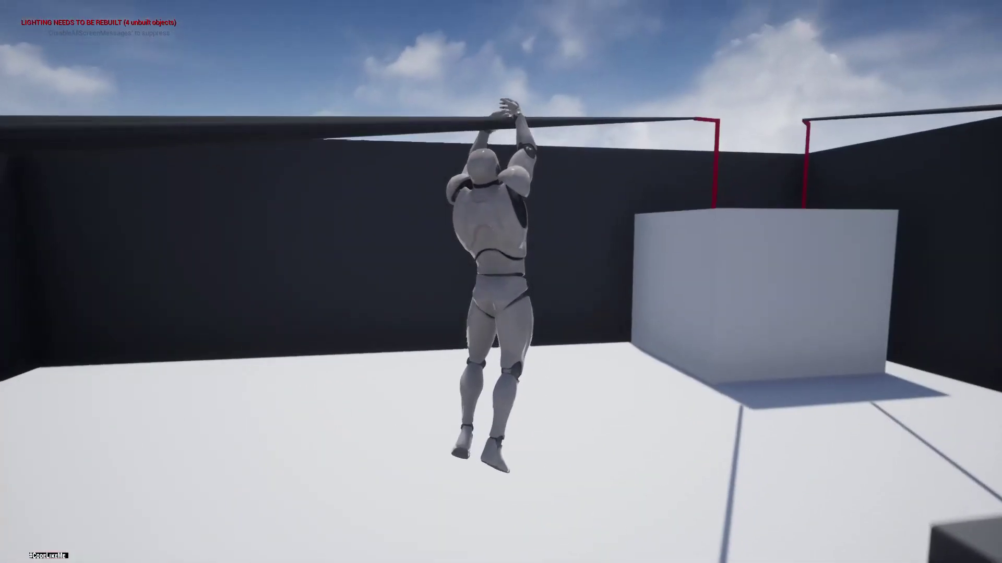
{"action": "key", "text": "d"}
{"action": "key", "text": "c"}
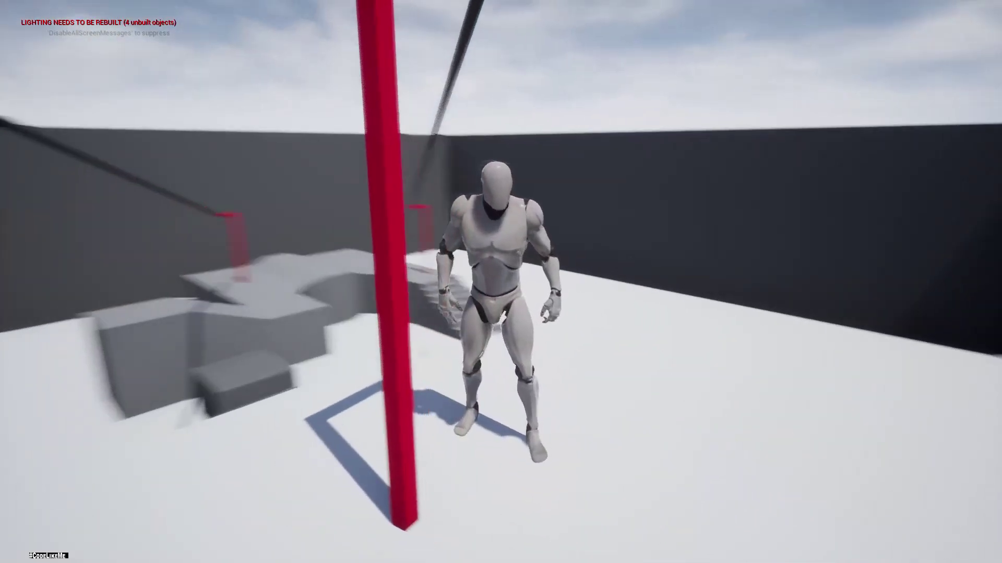
{"action": "key", "text": "s"}
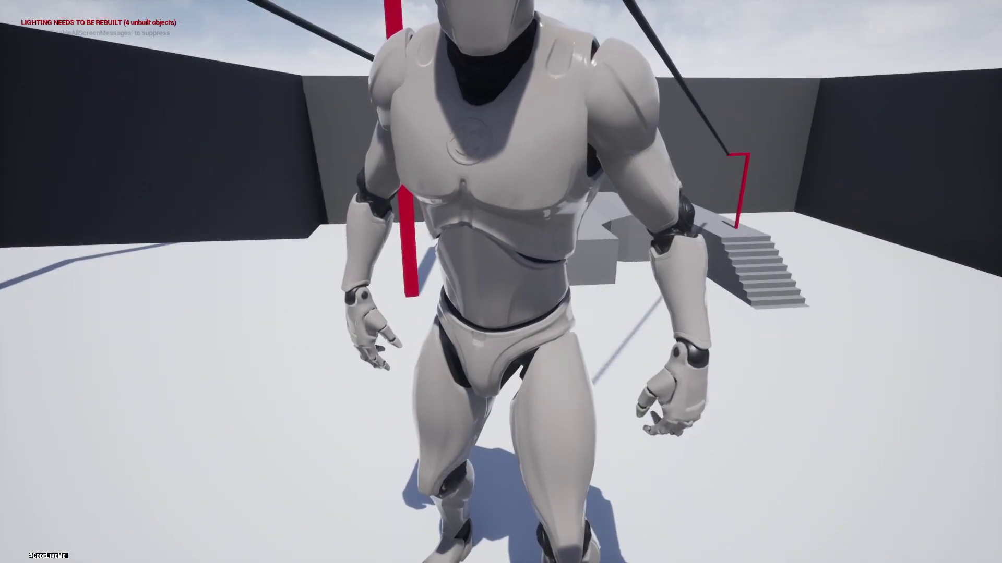
Ride both ziplines once more with the character, and end the play session
{"action": "key", "text": "w"}
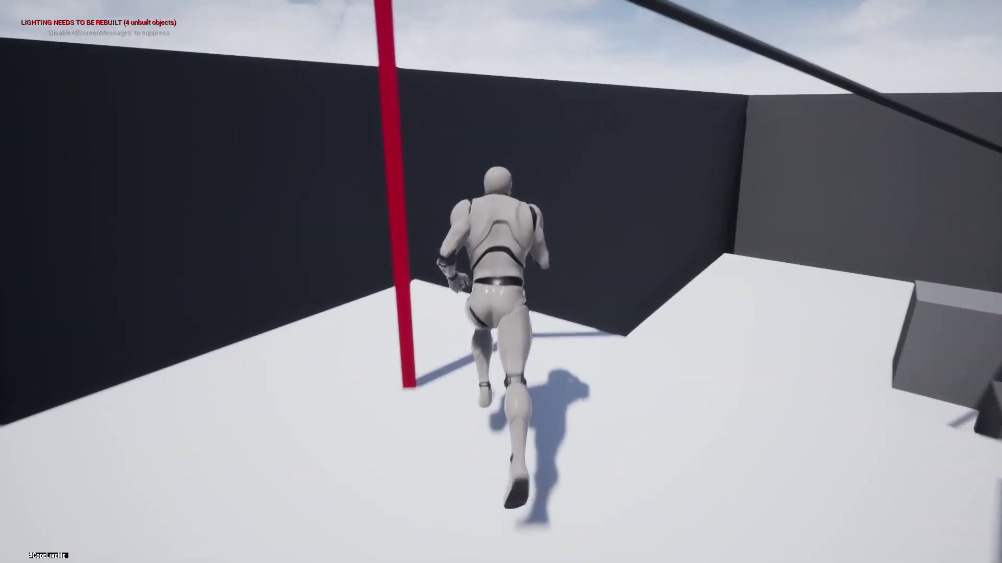
{"action": "key", "text": "space"}
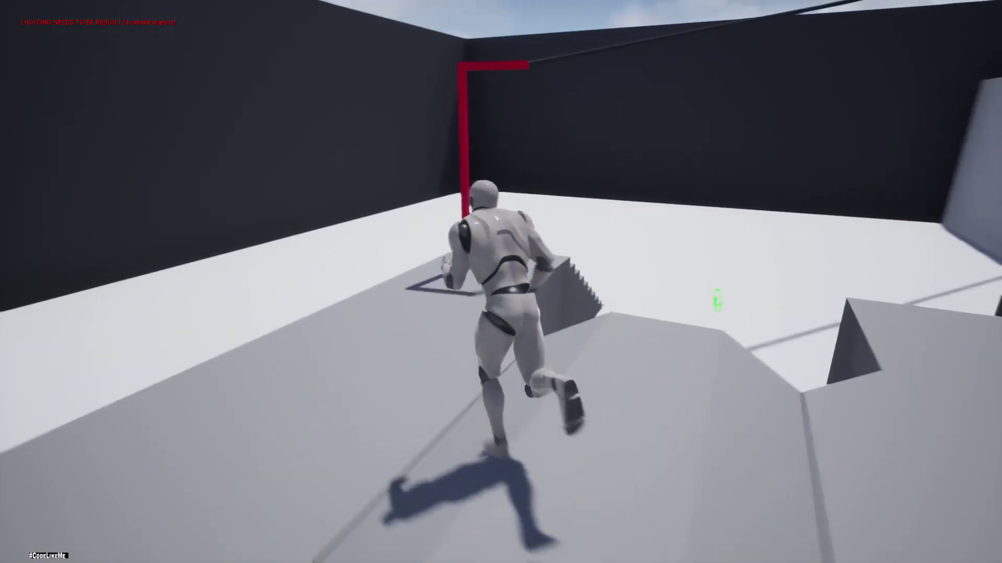
{"action": "key", "text": "space"}
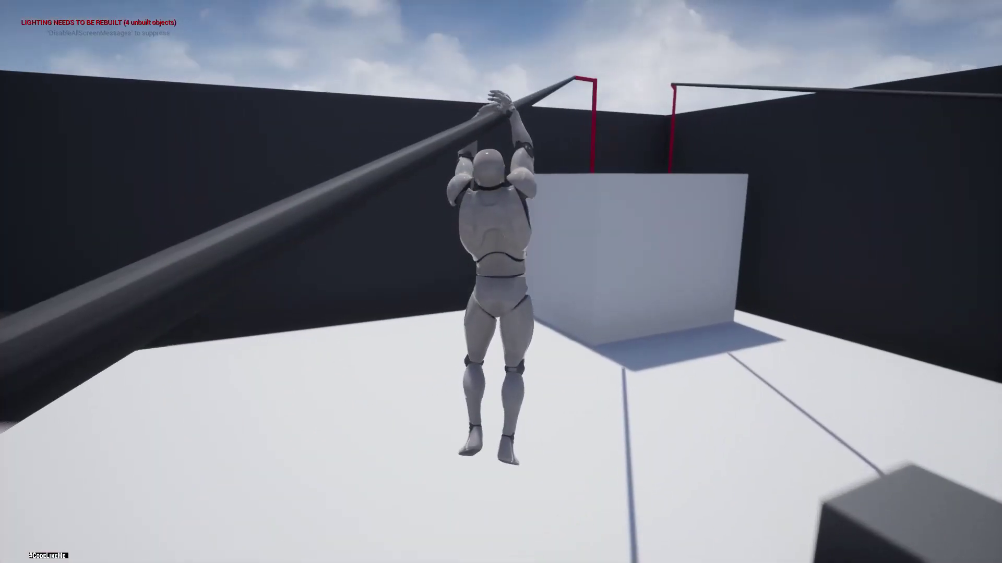
{"action": "key", "text": "Escape"}
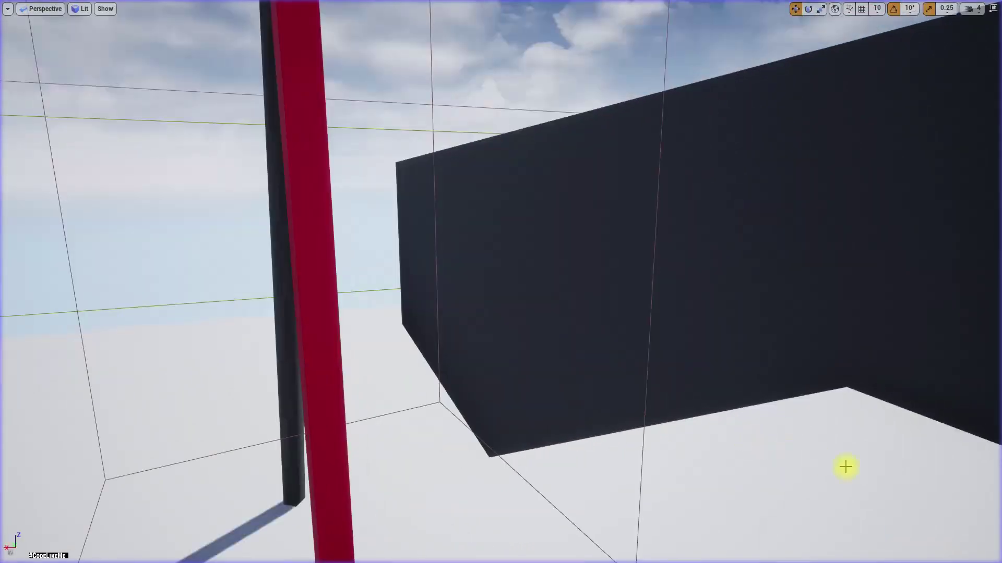
Restore the full editor layout and open the ThirdPersonCharacter's skeletal mesh, SK_Mannequin, in its own editor
{"action": "right_click_drag", "start_coordinate": [873, 473], "coordinate": [722, 506]}
{"action": "key", "text": "s"}
{"action": "key", "text": "q"}
{"action": "mouse_move", "coordinate": [762, 408]}
{"action": "right_mouse_down"}
{"action": "mouse_move", "coordinate": [725, 366]}
{"action": "mouse_move", "coordinate": [762, 408]}
{"action": "right_mouse_up"}
{"action": "key", "text": "e"}
{"action": "right_click_drag", "start_coordinate": [587, 367], "coordinate": [614, 376]}
{"action": "key", "text": "F11"}
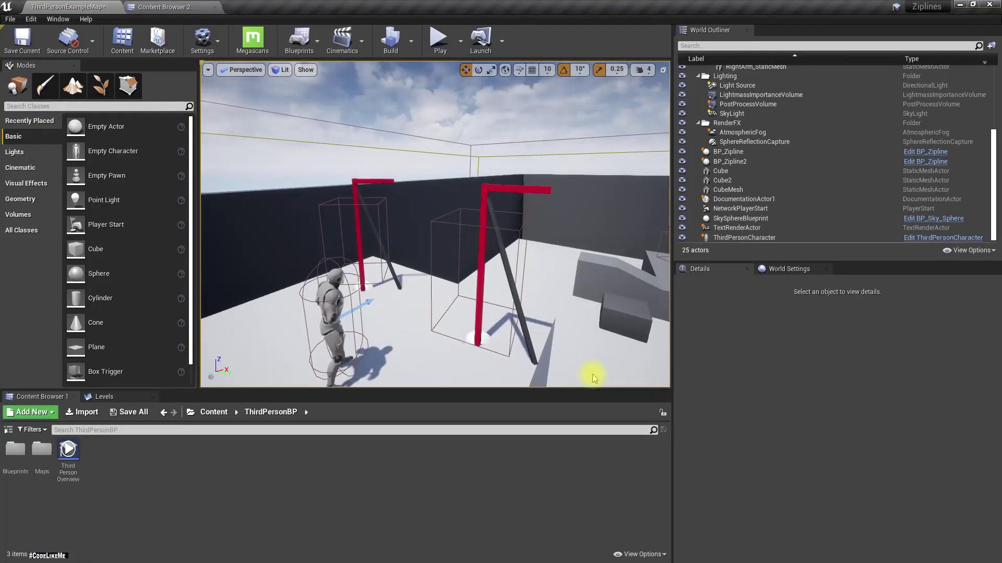
{"action": "left_click", "coordinate": [326, 312]}
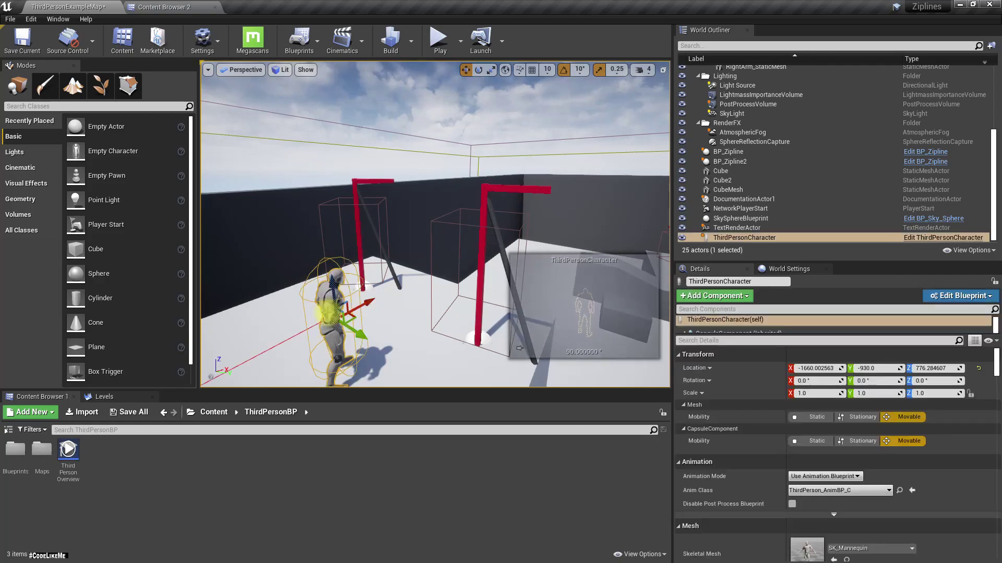
{"action": "scroll", "coordinate": [902, 449], "scroll_direction": "down", "scroll_amount": 2}
{"action": "double_click", "coordinate": [810, 487]}
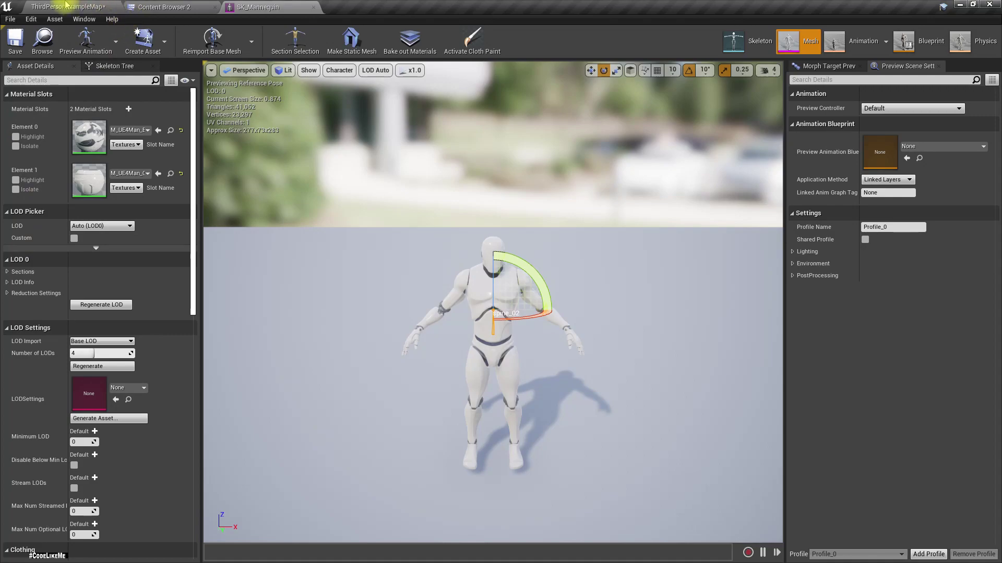
Return to the ThirdPersonExampleMap level and widen its viewport to show the character beside the ziplines
{"action": "left_click", "coordinate": [65, 7]}
{"action": "right_click_drag", "start_coordinate": [328, 201], "coordinate": [345, 204]}
{"action": "left_click", "coordinate": [410, 328]}
{"action": "right_click_drag", "start_coordinate": [410, 327], "coordinate": [375, 328]}
{"action": "left_click_drag", "start_coordinate": [671, 214], "coordinate": [863, 216]}
{"action": "right_click_drag", "start_coordinate": [414, 188], "coordinate": [420, 192]}
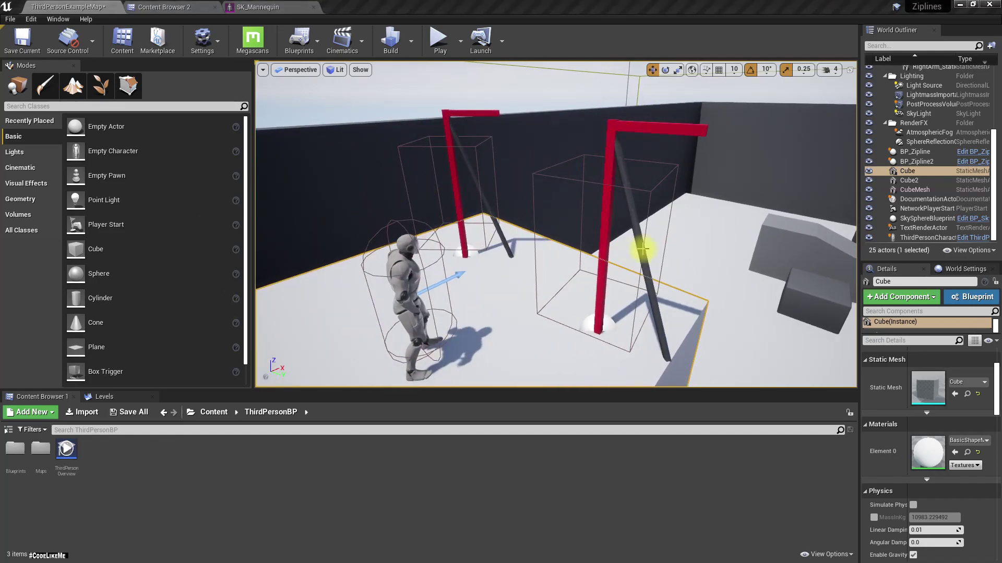
{"action": "right_click_drag", "start_coordinate": [511, 297], "coordinate": [485, 293]}
Open the physics asset of SK_Mannequin and bring the mannequin's collision bodies into close view
{"action": "left_click", "coordinate": [266, 7]}
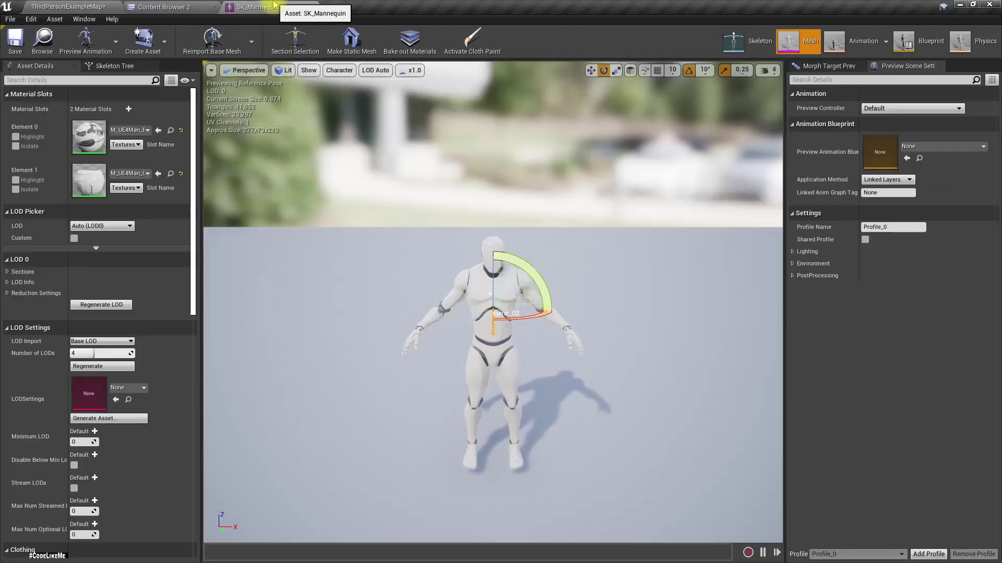
{"action": "left_click", "coordinate": [960, 41]}
{"action": "mouse_move", "coordinate": [465, 346]}
{"action": "right_mouse_down"}
{"action": "mouse_move", "coordinate": [410, 354]}
{"action": "mouse_move", "coordinate": [488, 381]}
{"action": "mouse_move", "coordinate": [477, 344]}
{"action": "right_mouse_up"}
{"action": "key", "text": "w"}
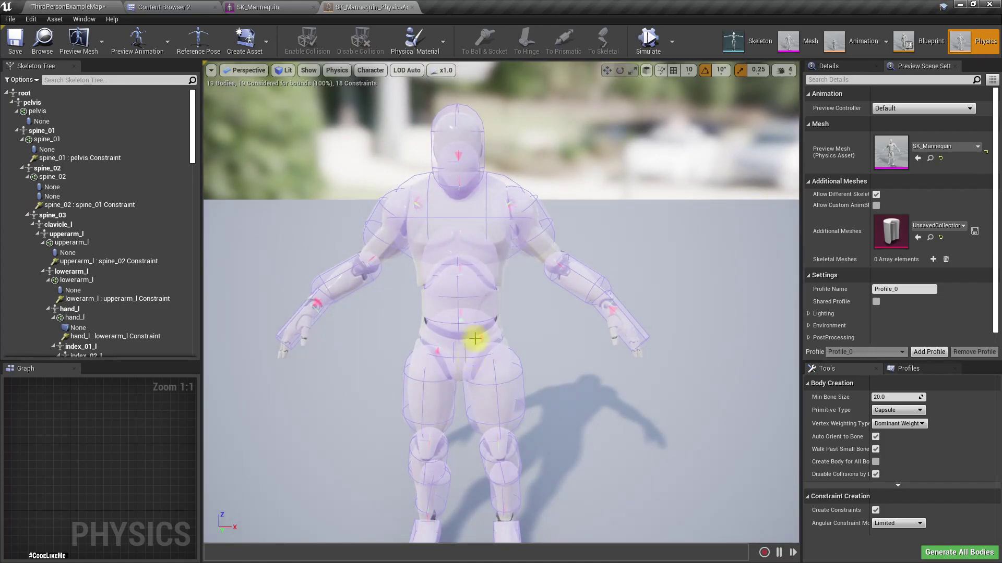
Set the Physics Type of the hand_l, hand_r and head bodies to Kinematic, and test them with a brief simulation
{"action": "left_click", "coordinate": [622, 326]}
{"action": "key", "text": "e"}
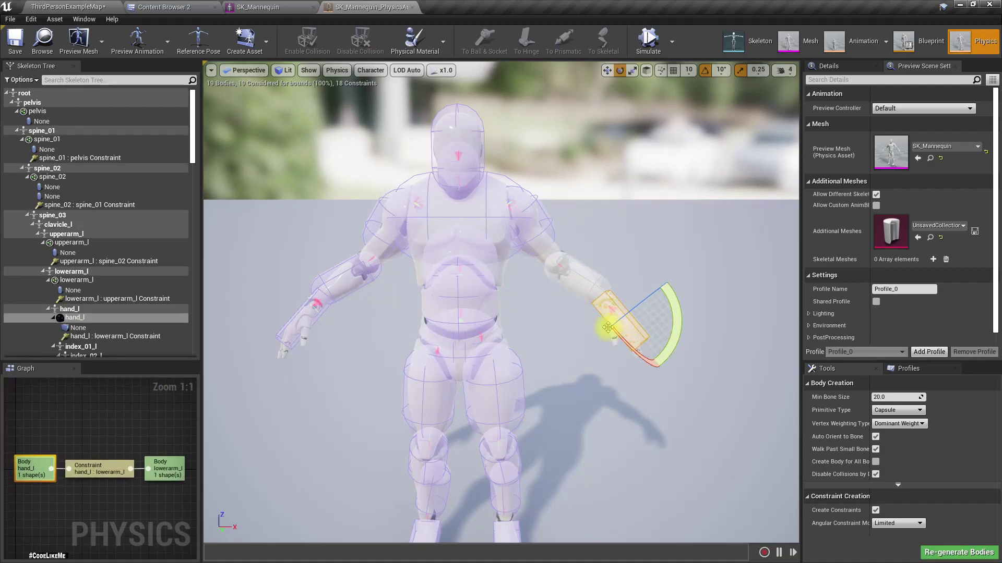
{"action": "left_click", "coordinate": [303, 317], "text": "ctrl"}
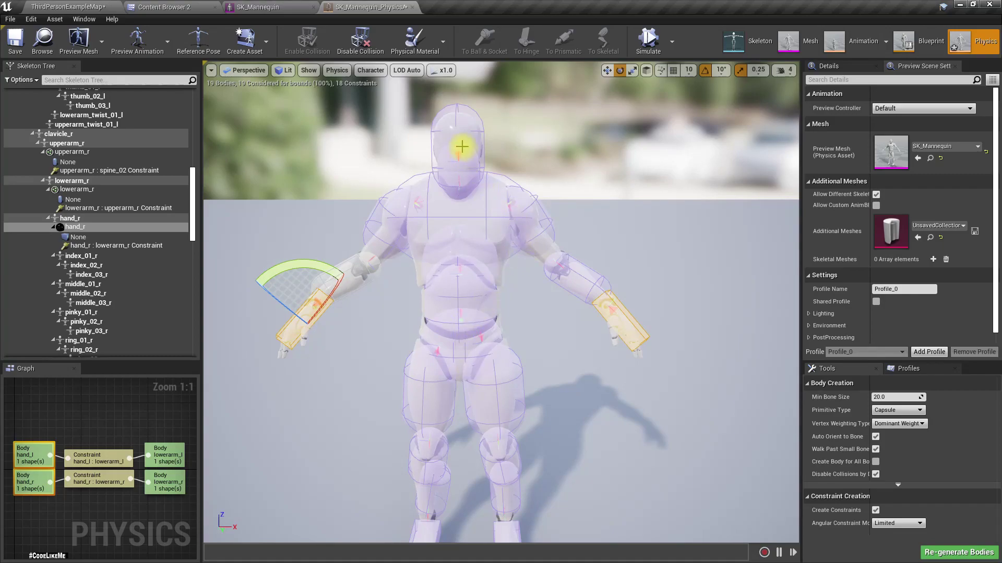
{"action": "left_click", "coordinate": [454, 131], "text": "ctrl"}
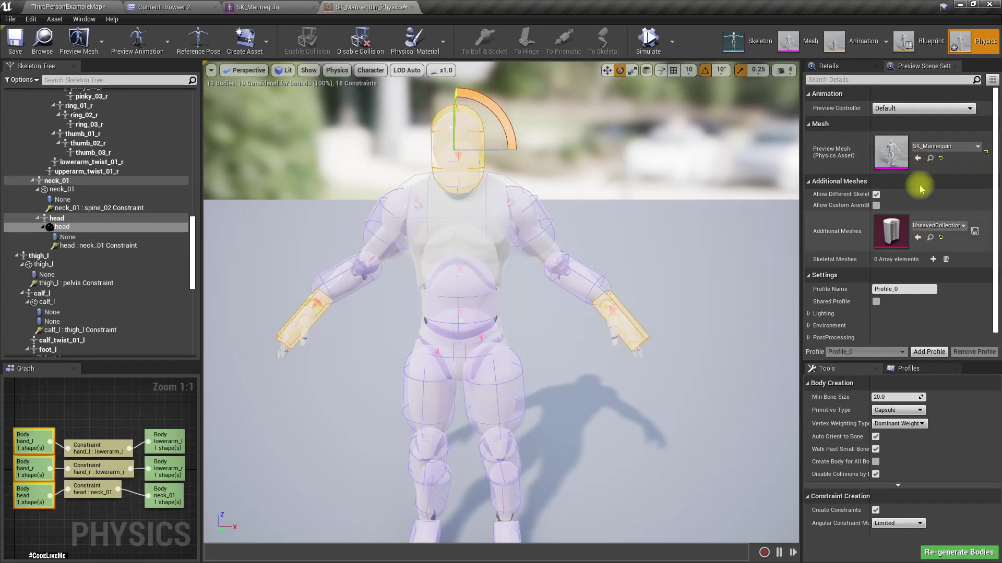
{"action": "left_click", "coordinate": [832, 66]}
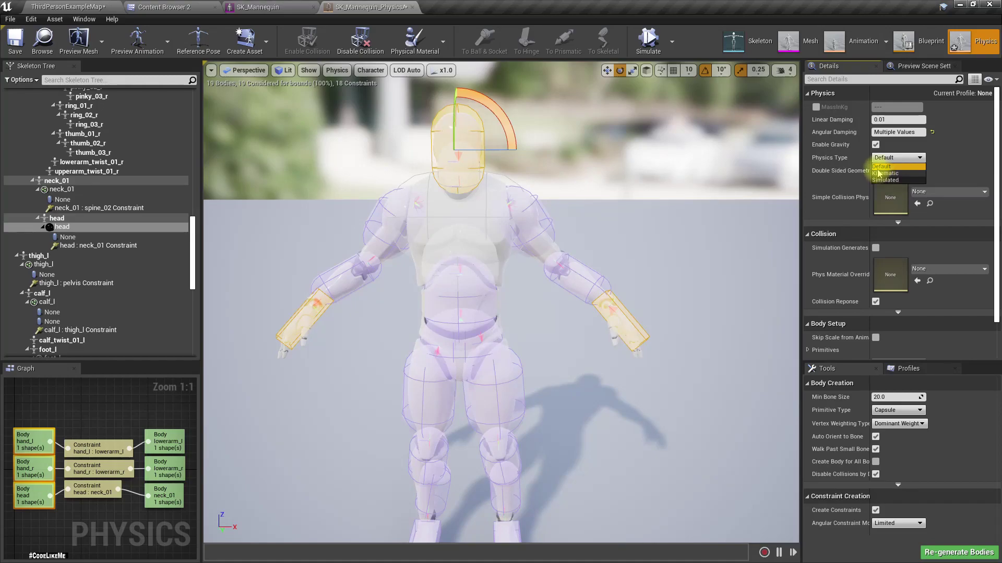
{"action": "left_click", "coordinate": [884, 174]}
{"action": "left_click", "coordinate": [652, 45]}
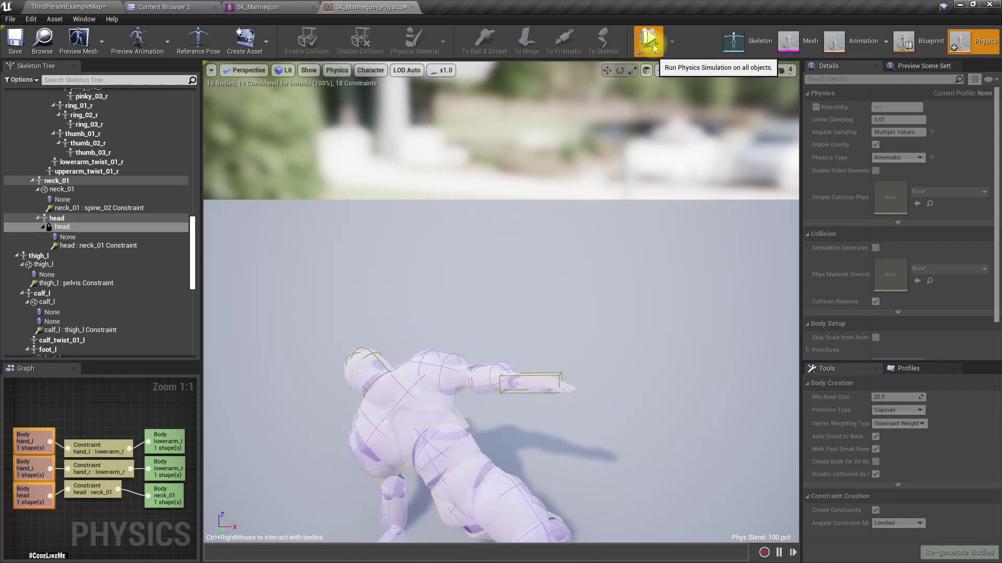
{"action": "left_click", "coordinate": [653, 44]}
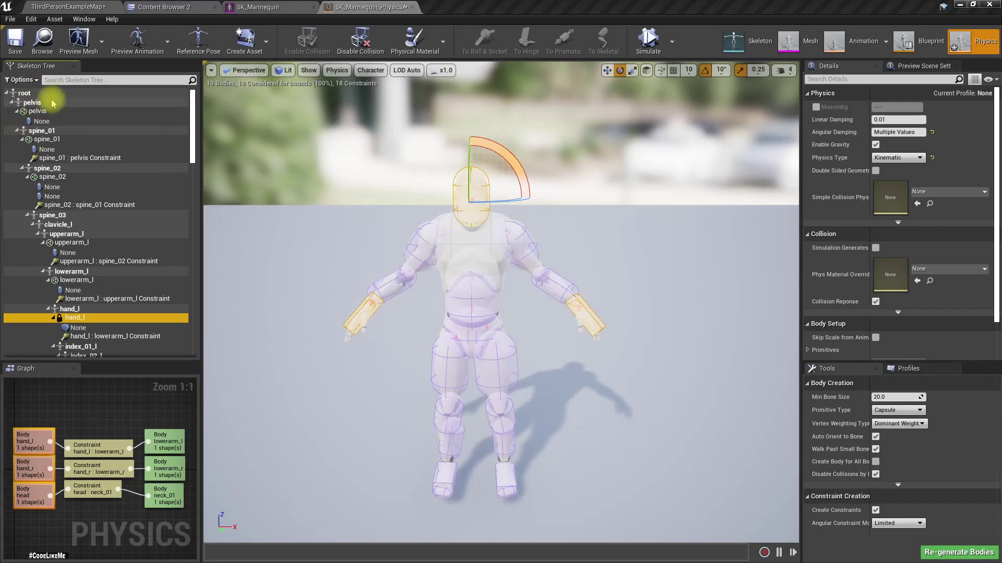
Add the pelvis body to the selected hand and head bodies and set their Physics Type to Kinematic
{"action": "left_click", "coordinate": [32, 103]}
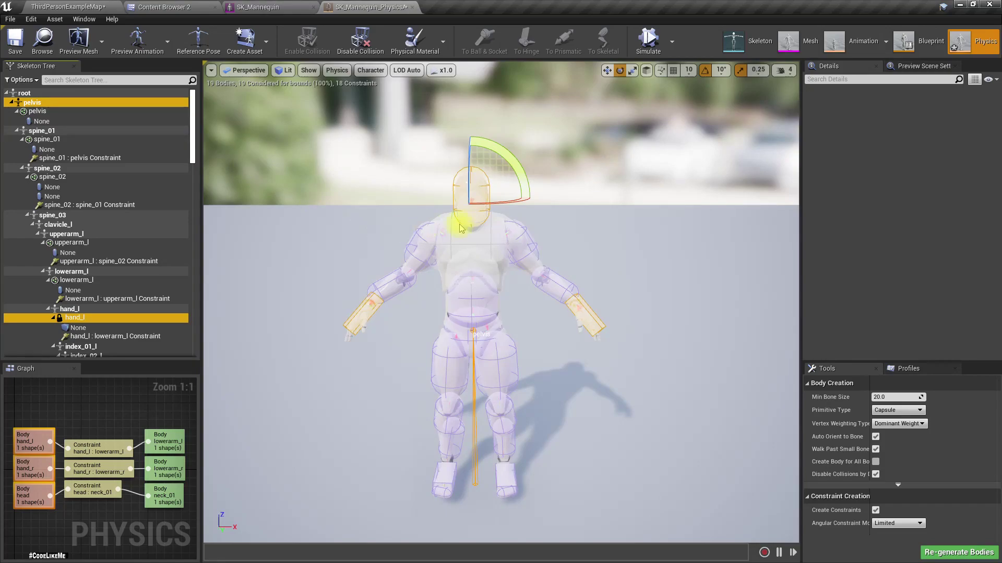
{"action": "left_click", "coordinate": [42, 105], "text": "ctrl"}
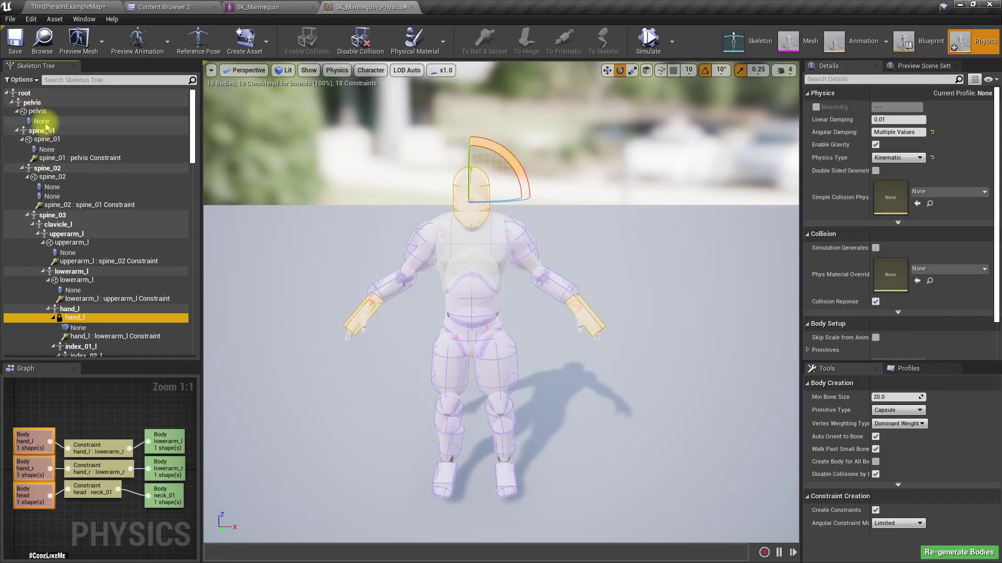
{"action": "left_click", "coordinate": [41, 121], "text": "ctrl"}
{"action": "left_click", "coordinate": [914, 158]}
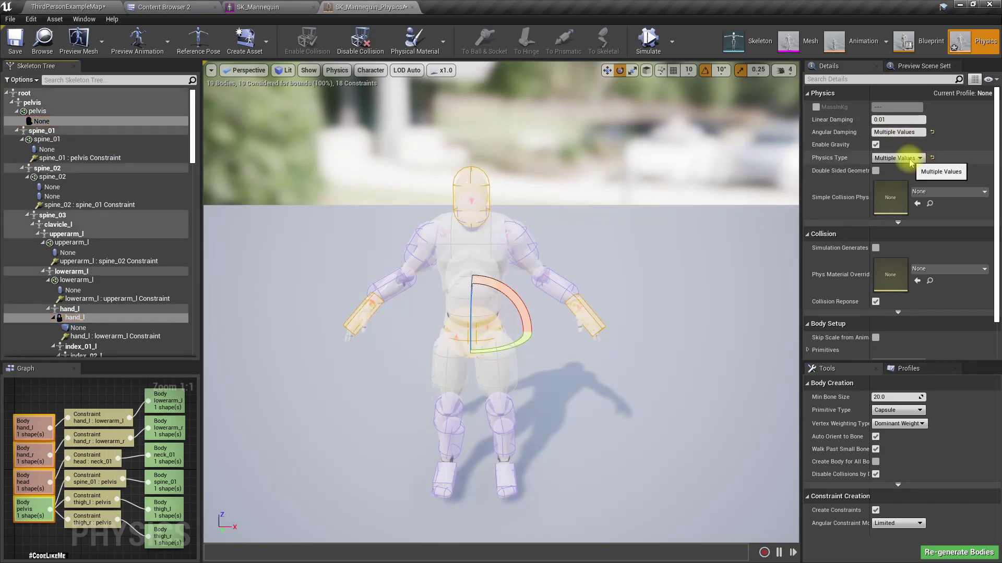
{"action": "left_click", "coordinate": [894, 174]}
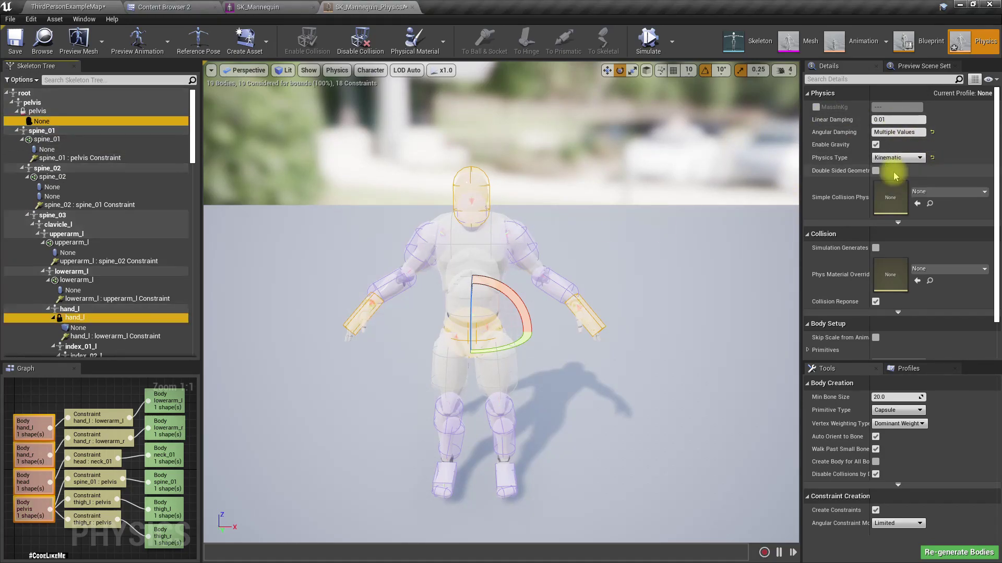
Run the physics simulation and pull on the mannequin's torso and legs to check how they swing
{"action": "left_click", "coordinate": [649, 41]}
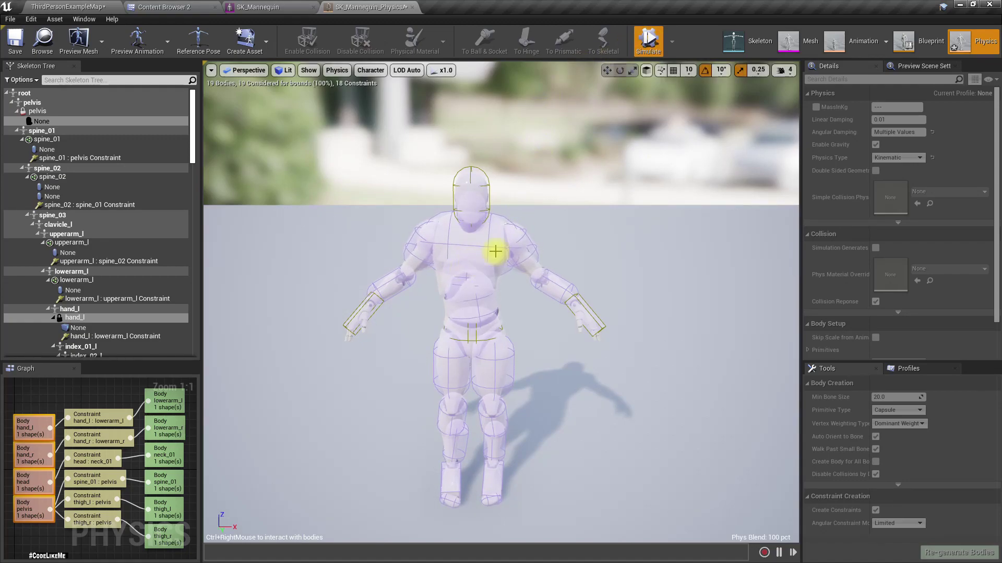
{"action": "right_click_drag", "start_coordinate": [508, 244], "coordinate": [511, 277], "text": "ctrl"}
{"action": "right_click_drag", "start_coordinate": [465, 355], "coordinate": [600, 308], "text": "ctrl"}
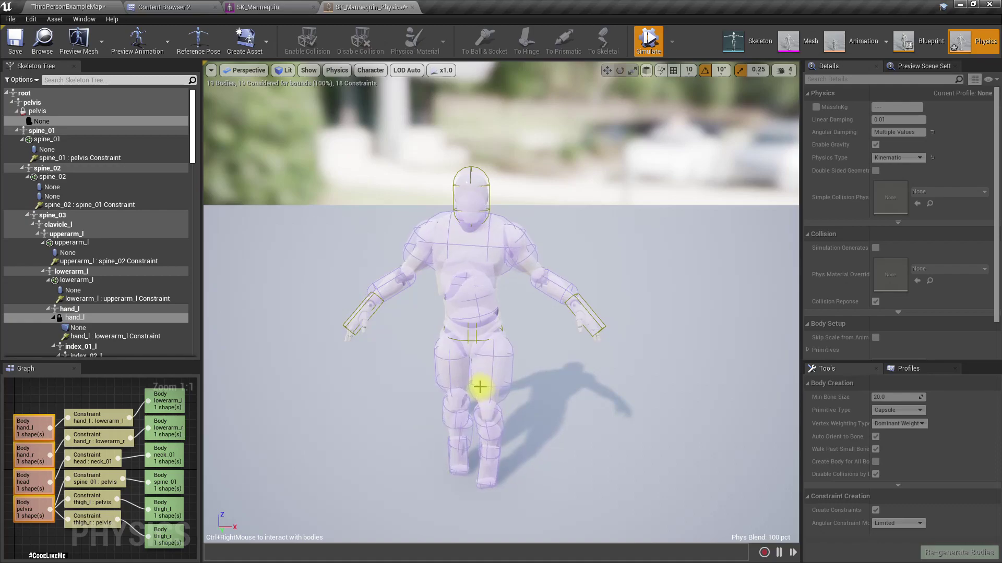
{"action": "right_click_drag", "start_coordinate": [564, 349], "coordinate": [334, 360], "text": "ctrl"}
{"action": "key", "text": "d"}
{"action": "key", "text": "w"}
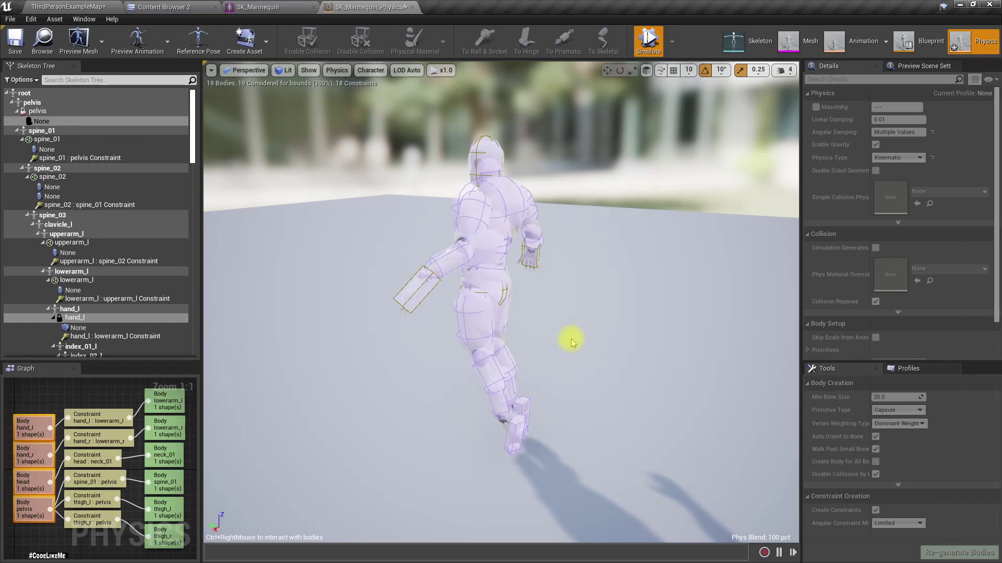
{"action": "key", "text": "a"}
{"action": "right_click_drag", "start_coordinate": [334, 360], "coordinate": [391, 284]}
{"action": "key", "text": "d"}
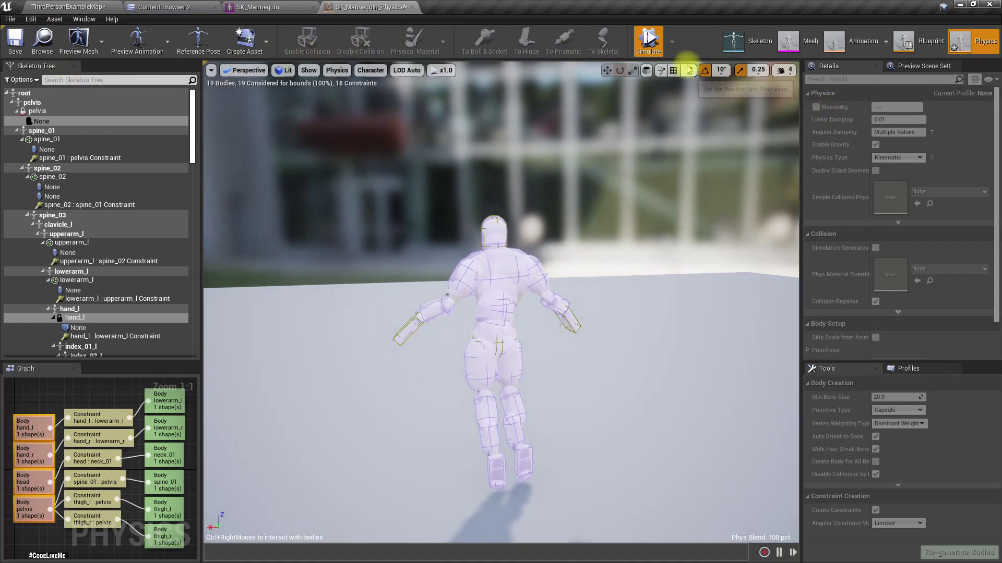
Preview the Hanging animation sequence in the running simulation and pull on the mannequin's upper body
{"action": "left_click", "coordinate": [102, 41]}
{"action": "left_click", "coordinate": [138, 39]}
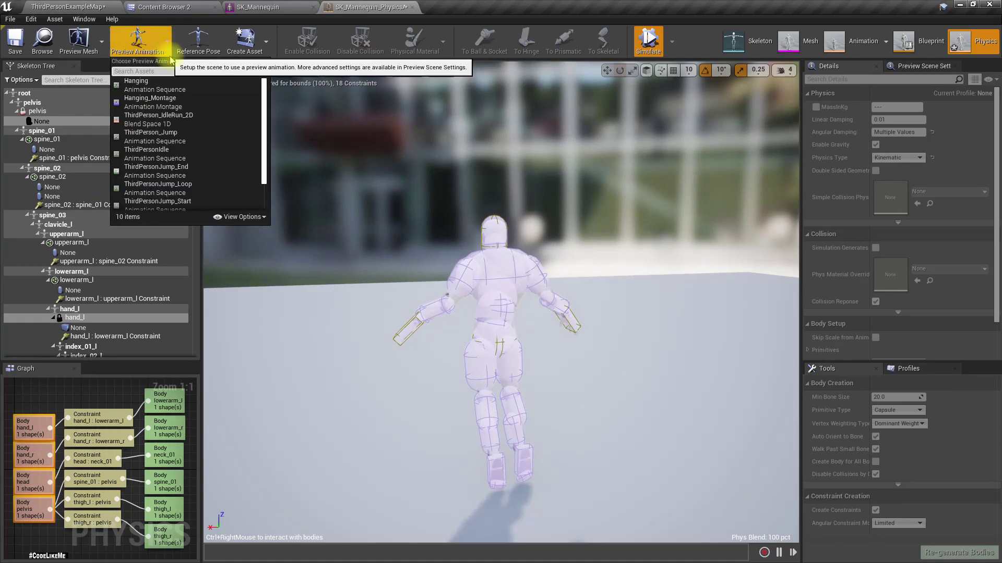
{"action": "left_click", "coordinate": [160, 89]}
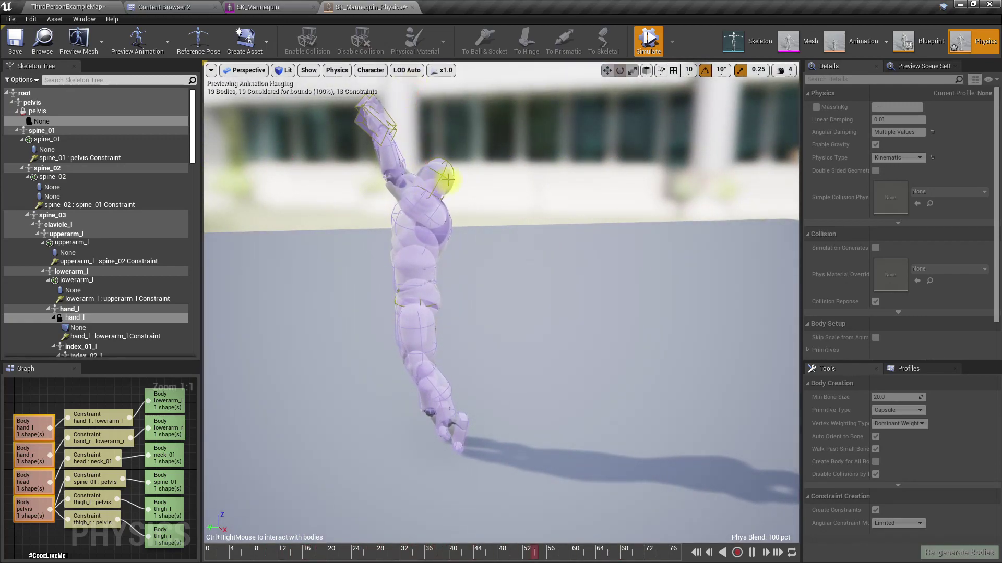
{"action": "right_click_drag", "start_coordinate": [411, 321], "coordinate": [452, 274]}
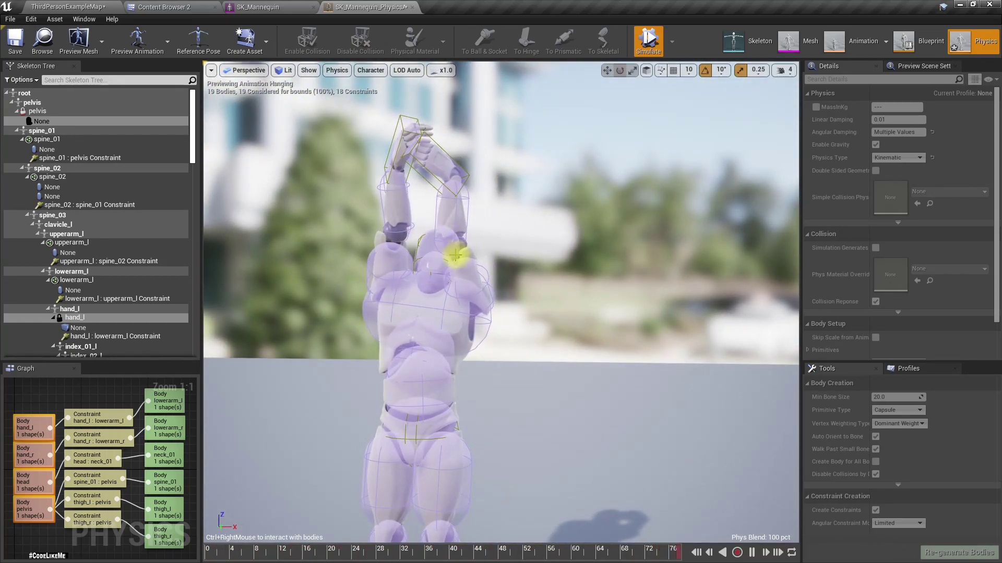
{"action": "right_click_drag", "start_coordinate": [455, 253], "coordinate": [605, 235], "text": "ctrl"}
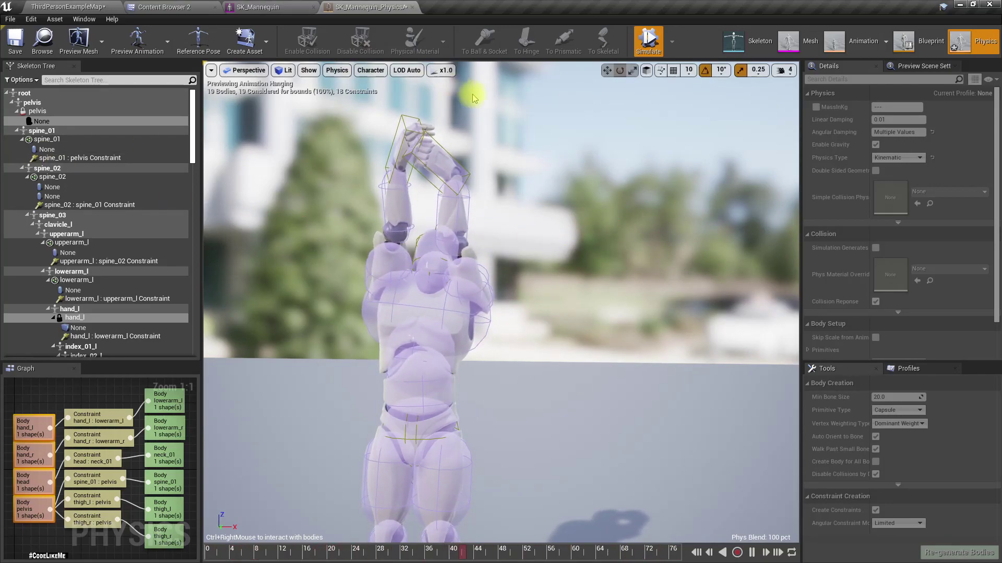
Stop the simulation, add both lower arm bodies to the selected kinematic bodies and set their Physics Type to Kinematic
{"action": "left_click", "coordinate": [645, 46]}
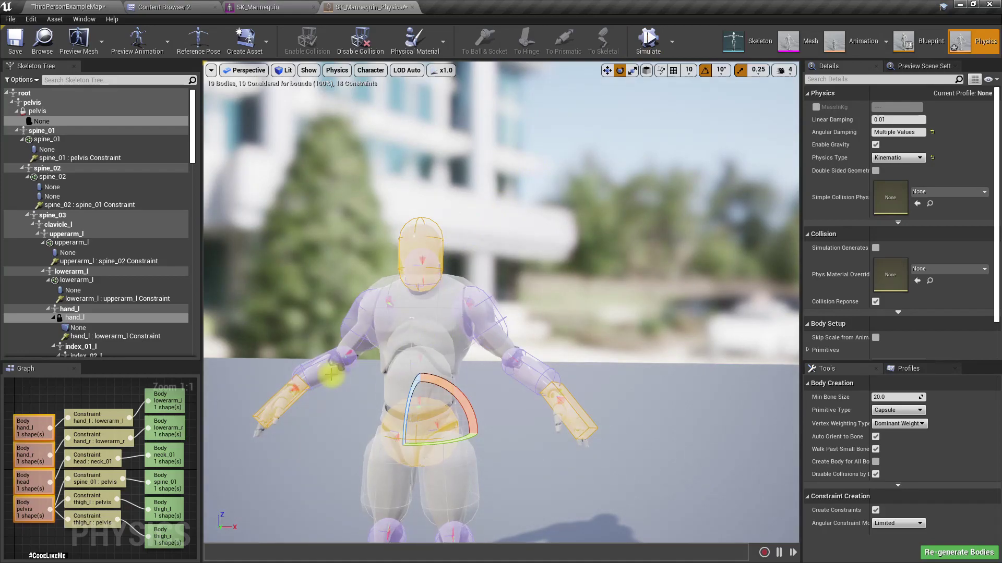
{"action": "left_click", "coordinate": [321, 372], "text": "ctrl"}
{"action": "left_click", "coordinate": [537, 362], "text": "ctrl"}
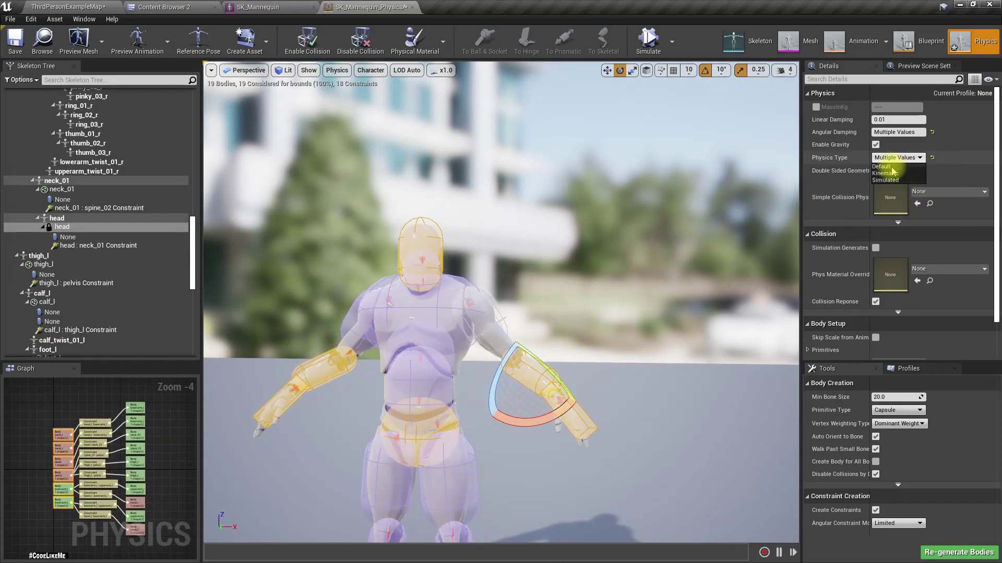
{"action": "left_click", "coordinate": [886, 175]}
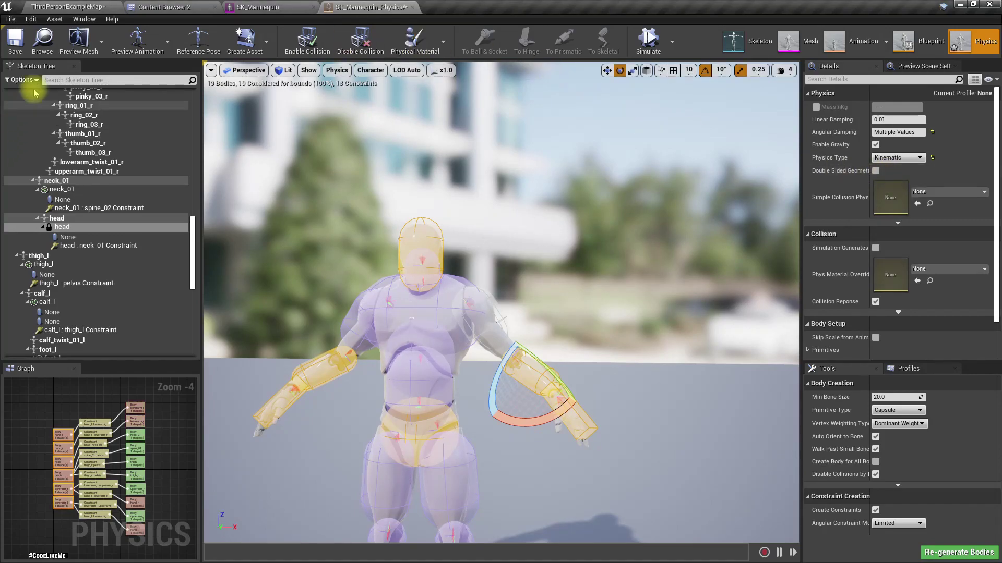
Simulate the physics asset with the Hanging_Montage preview, check the hanging body from several angles, and stop the simulation
{"action": "left_click", "coordinate": [647, 42]}
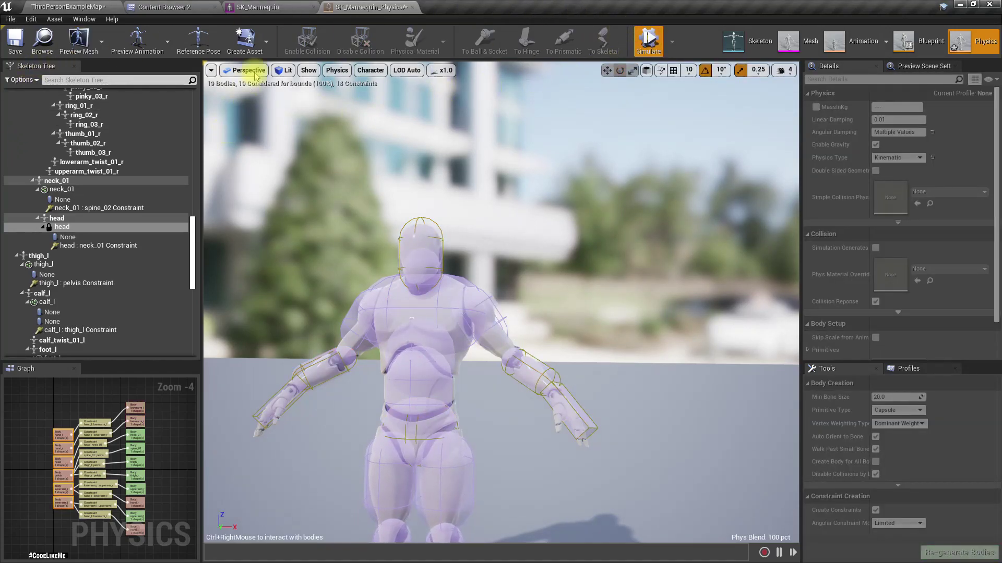
{"action": "left_click", "coordinate": [137, 39]}
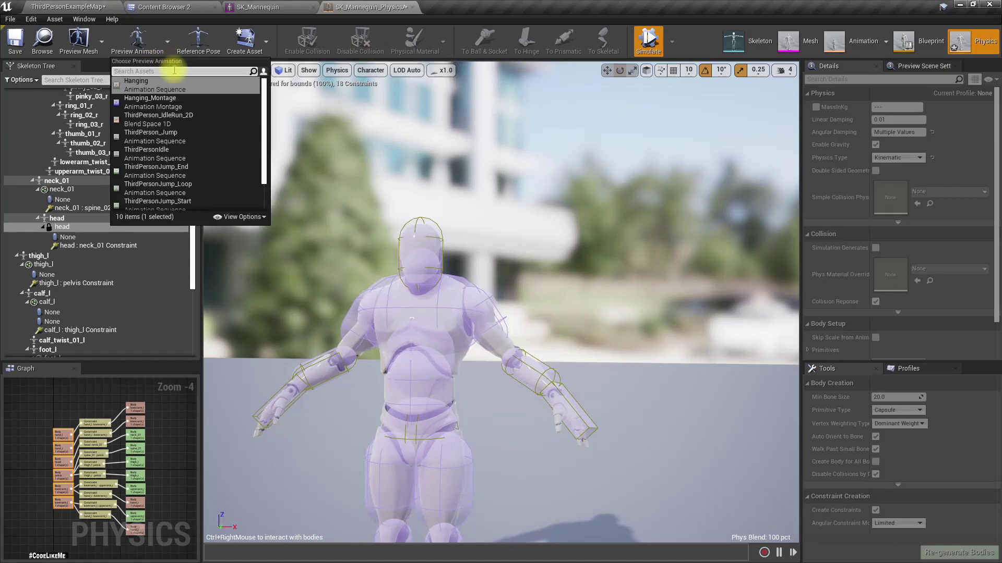
{"action": "left_click", "coordinate": [152, 98]}
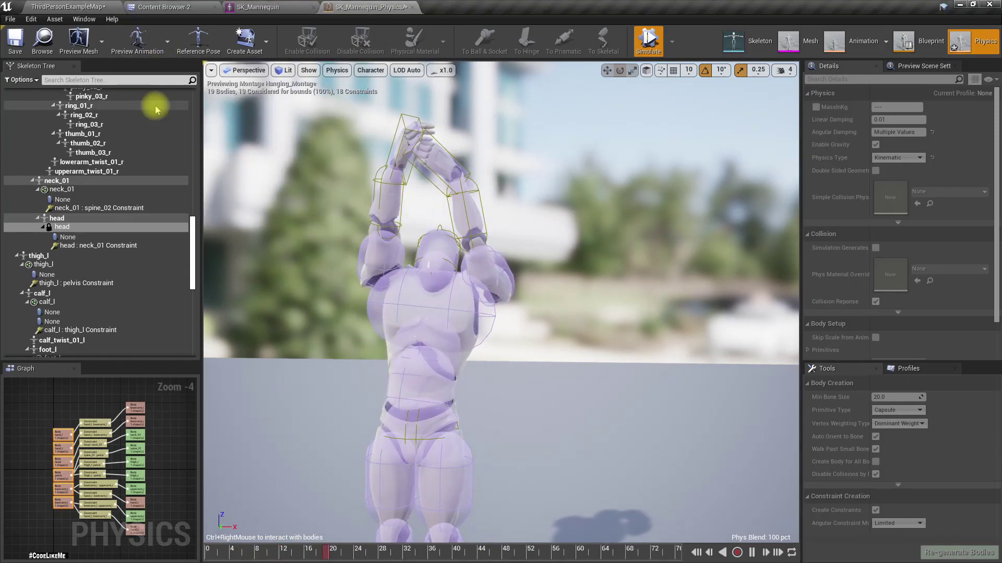
{"action": "right_click_drag", "start_coordinate": [512, 309], "coordinate": [366, 308]}
{"action": "right_click_drag", "start_coordinate": [518, 340], "coordinate": [418, 340]}
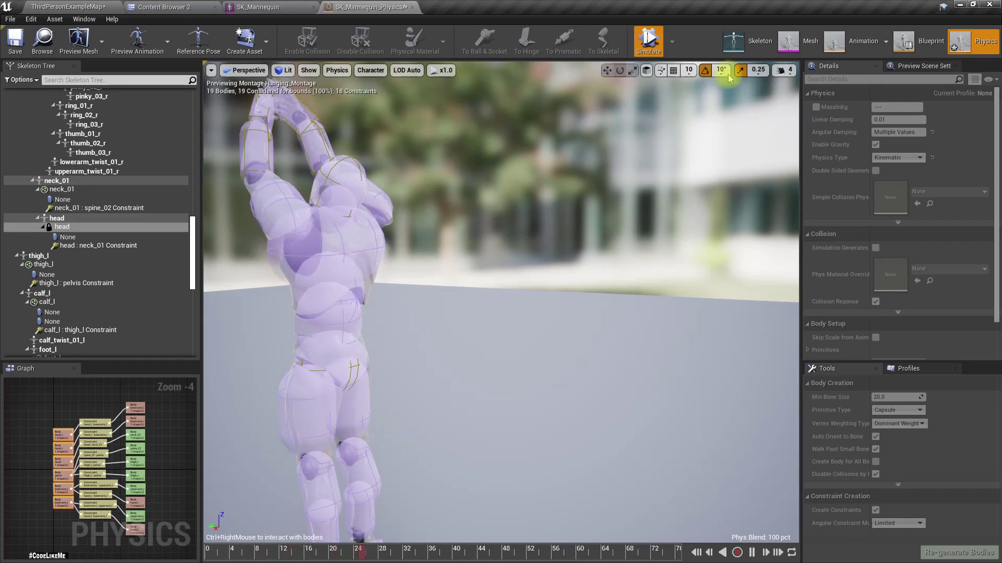
{"action": "left_click", "coordinate": [649, 41]}
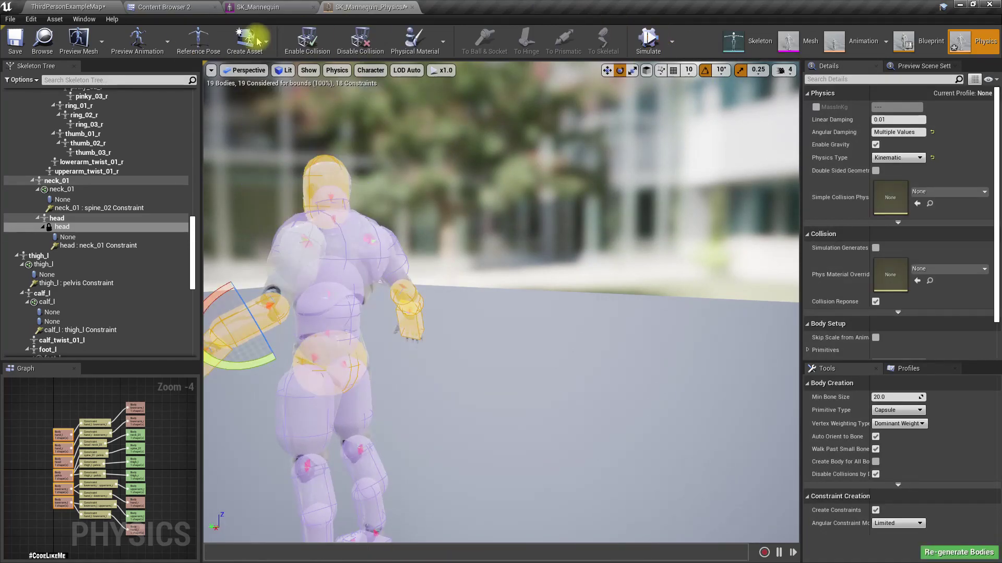
Select the character in the ThirdPersonExampleMap level and open its ThirdPersonCharacter blueprint
{"action": "left_click", "coordinate": [83, 6]}
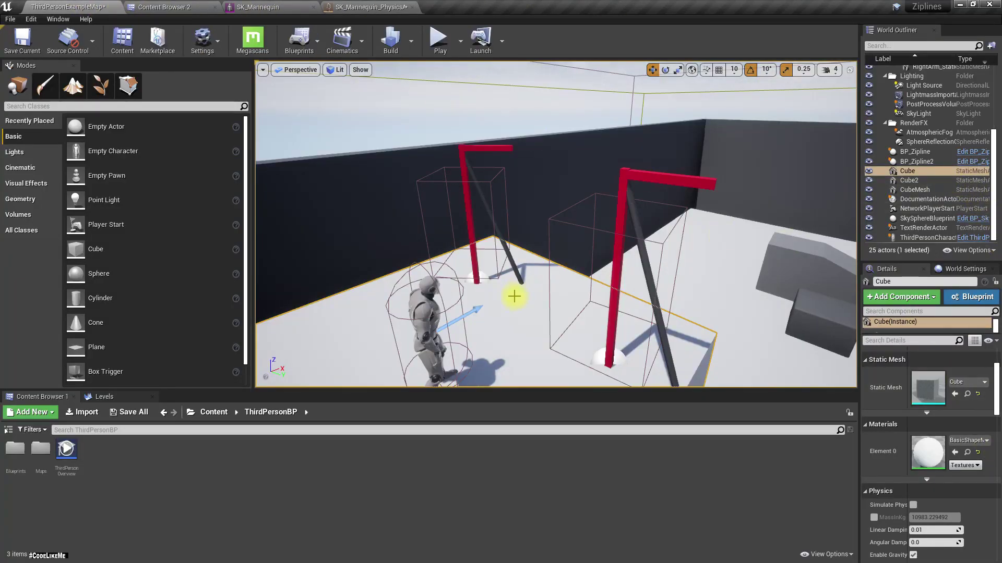
{"action": "left_click", "coordinate": [431, 297]}
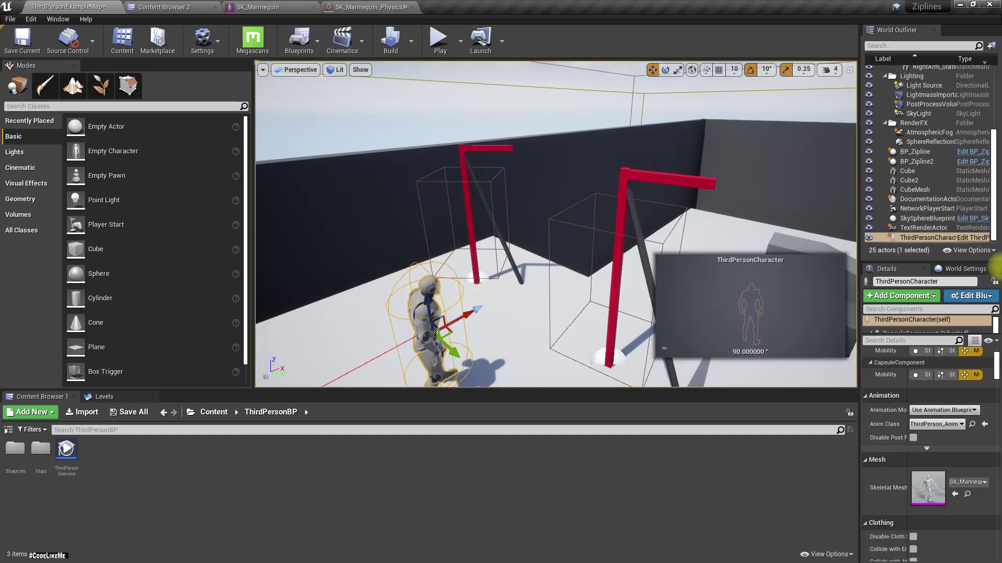
{"action": "left_click", "coordinate": [965, 239]}
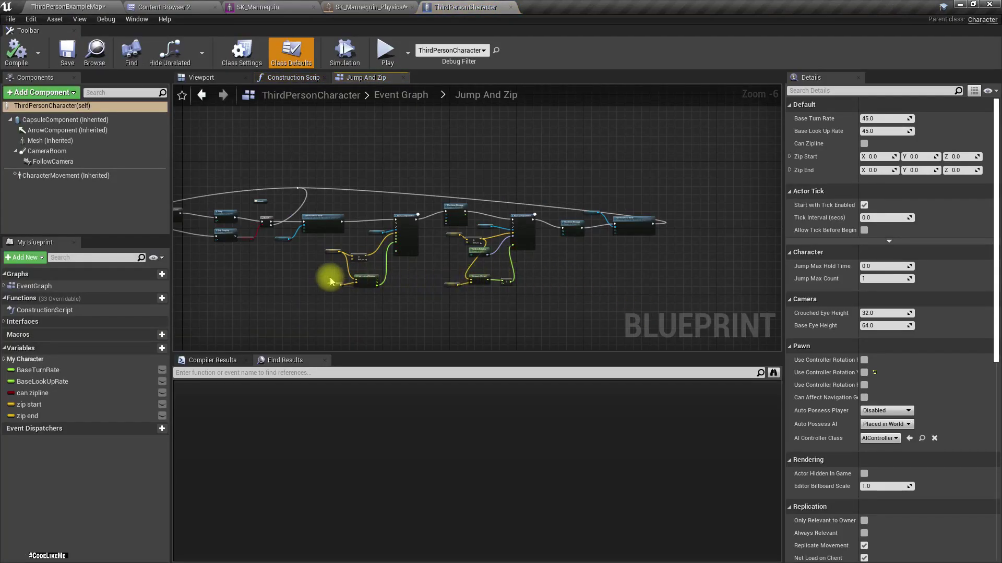
Add a Mesh component reference to the Jump And Zip graph, above the link between Set Movement Mode and Move Component To
{"action": "right_click_drag", "start_coordinate": [296, 258], "coordinate": [516, 279]}
{"action": "scroll", "coordinate": [441, 136], "scroll_direction": "up", "scroll_amount": 4}
{"action": "right_click_drag", "start_coordinate": [350, 283], "coordinate": [428, 92]}
{"action": "right_click_drag", "start_coordinate": [299, 281], "coordinate": [448, 261]}
{"action": "right_click_drag", "start_coordinate": [661, 285], "coordinate": [151, 214]}
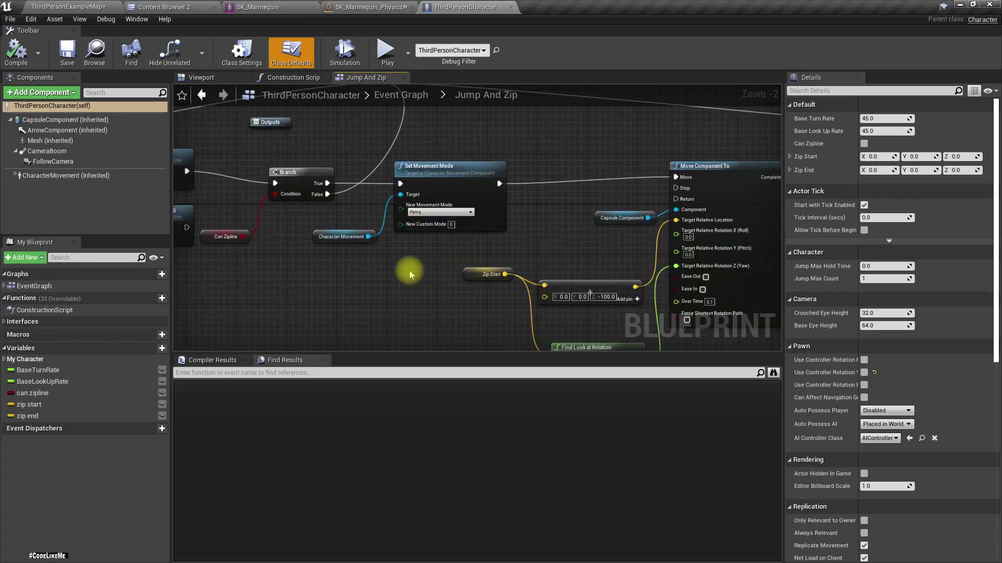
{"action": "right_click_drag", "start_coordinate": [402, 276], "coordinate": [289, 253]}
{"action": "scroll", "coordinate": [324, 250], "scroll_direction": "down", "scroll_amount": 1}
{"action": "scroll", "coordinate": [324, 250], "scroll_direction": "down", "scroll_amount": 2}
{"action": "scroll", "coordinate": [381, 211], "scroll_direction": "up", "scroll_amount": 3}
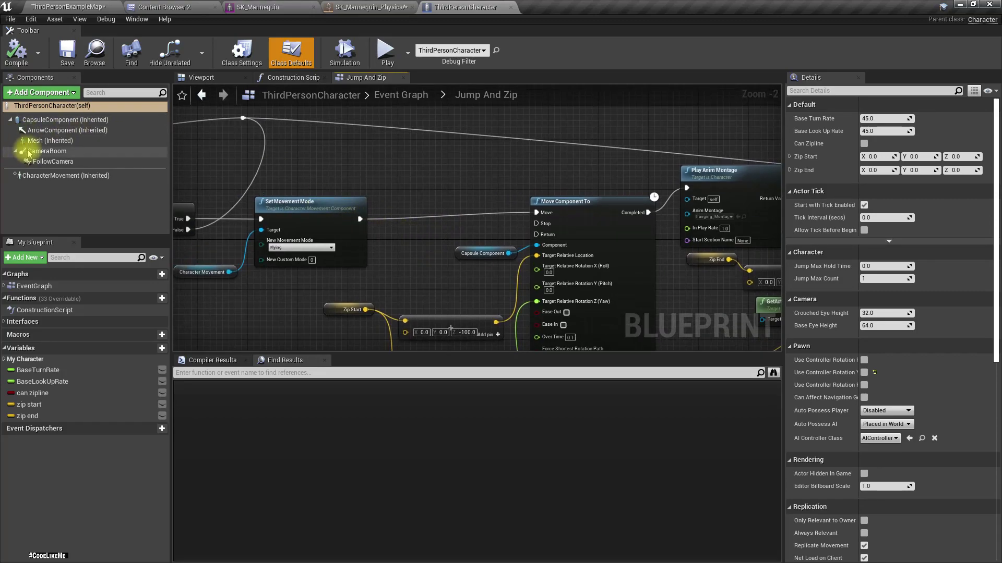
{"action": "left_click_drag", "start_coordinate": [33, 140], "coordinate": [398, 183]}
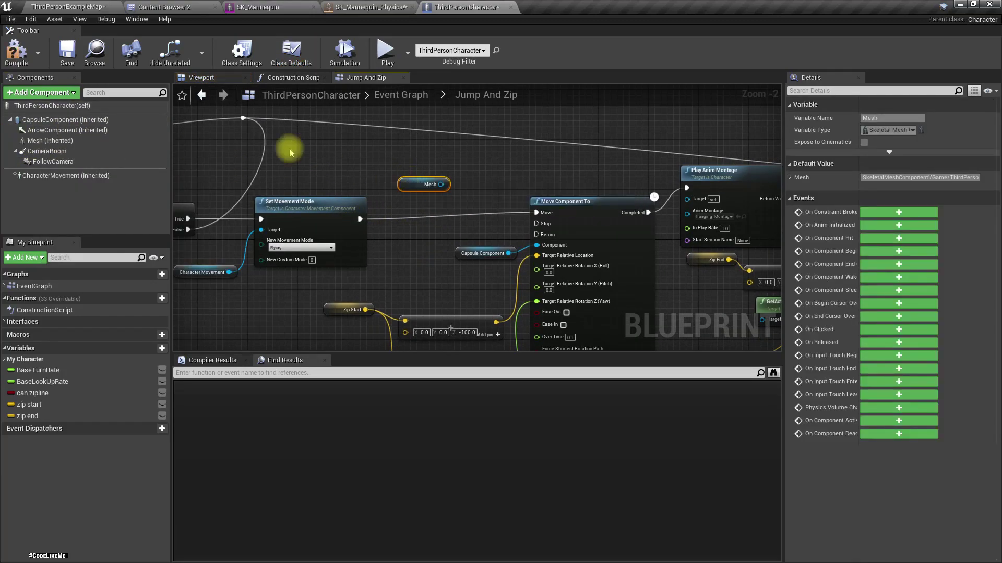
Set the Mesh component's Collision Presets to Ragdoll and compile the blueprint
{"action": "left_click", "coordinate": [45, 140]}
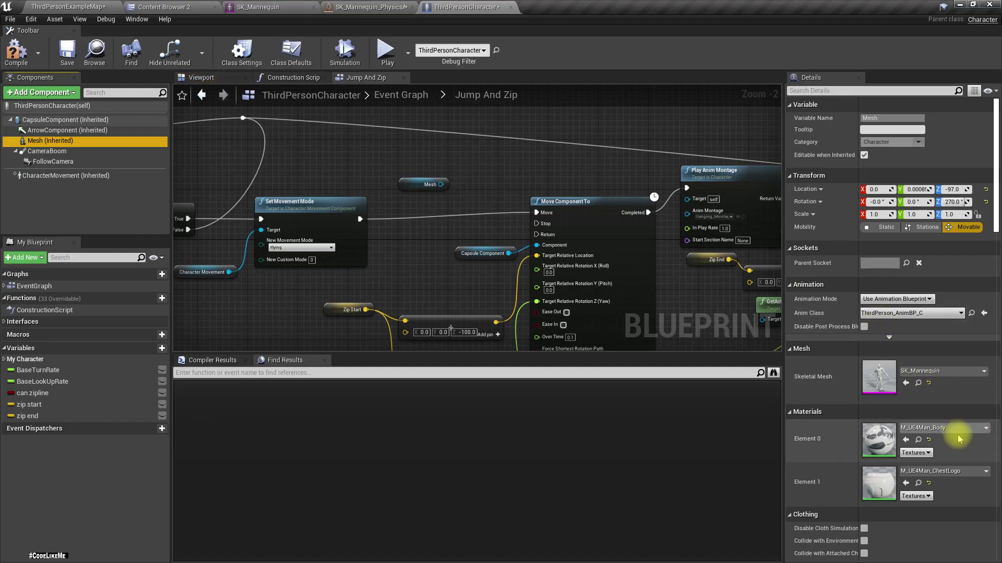
{"action": "scroll", "coordinate": [959, 437], "scroll_direction": "down", "scroll_amount": 10}
{"action": "scroll", "coordinate": [962, 438], "scroll_direction": "down", "scroll_amount": 5}
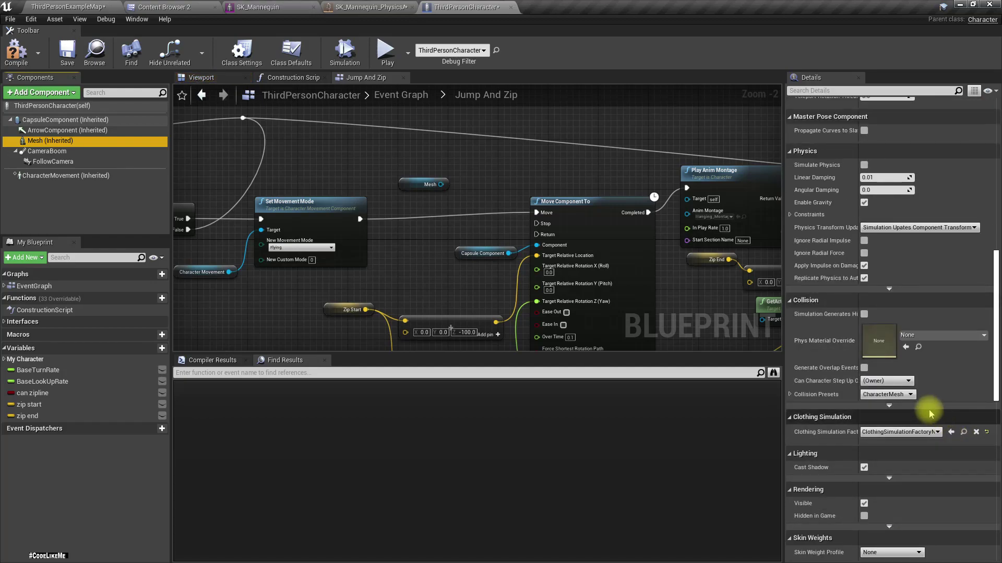
{"action": "left_click", "coordinate": [789, 395]}
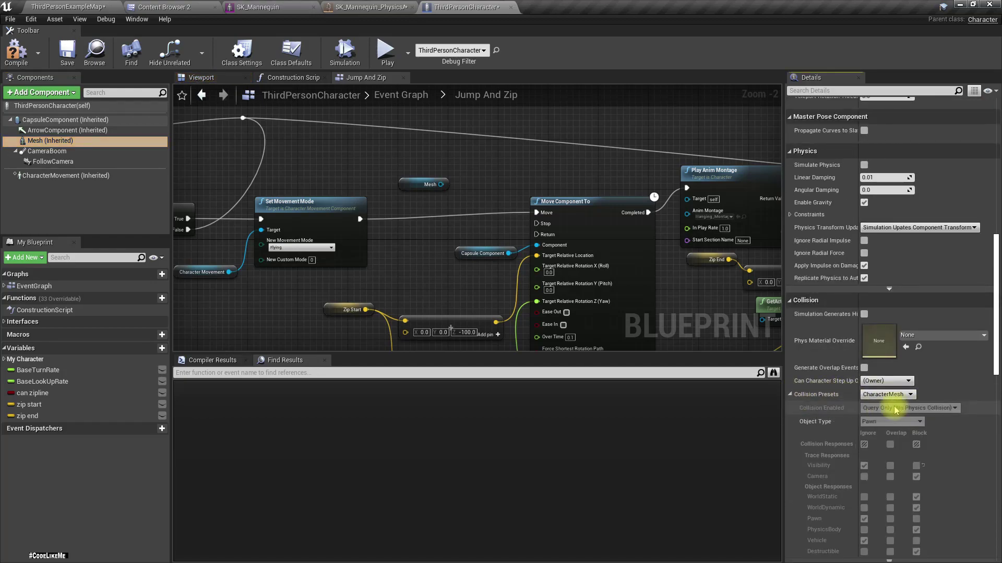
{"action": "left_click", "coordinate": [879, 395]}
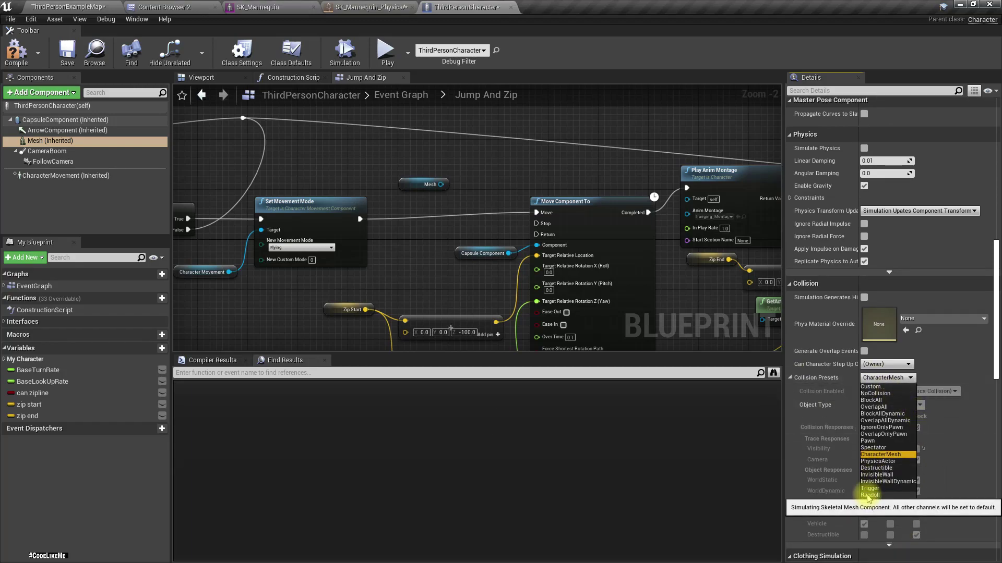
{"action": "left_click", "coordinate": [869, 496]}
{"action": "left_click", "coordinate": [6, 52]}
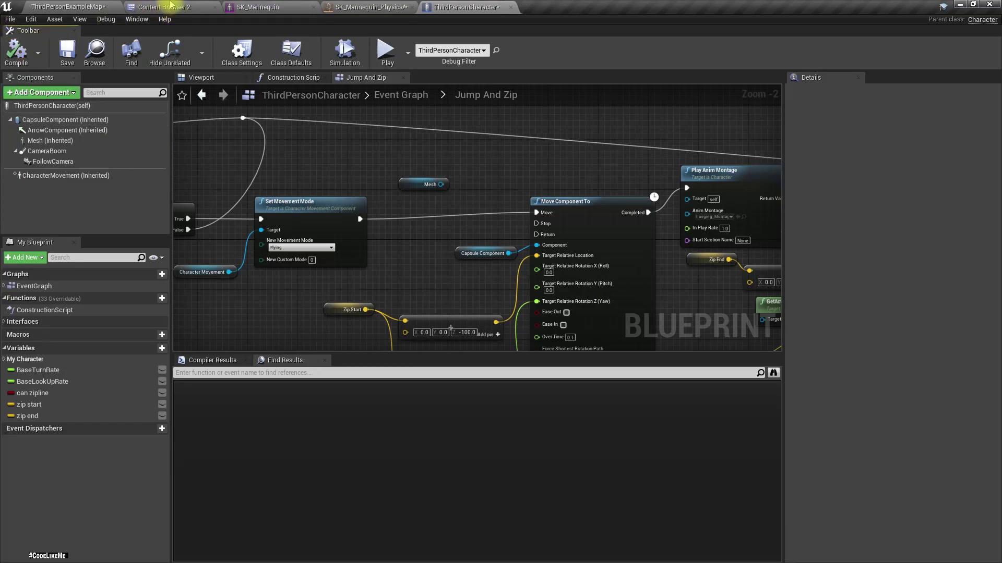
Play-test the level twice, running the character toward the zipline and jumping, and end each session
{"action": "left_click", "coordinate": [93, 5]}
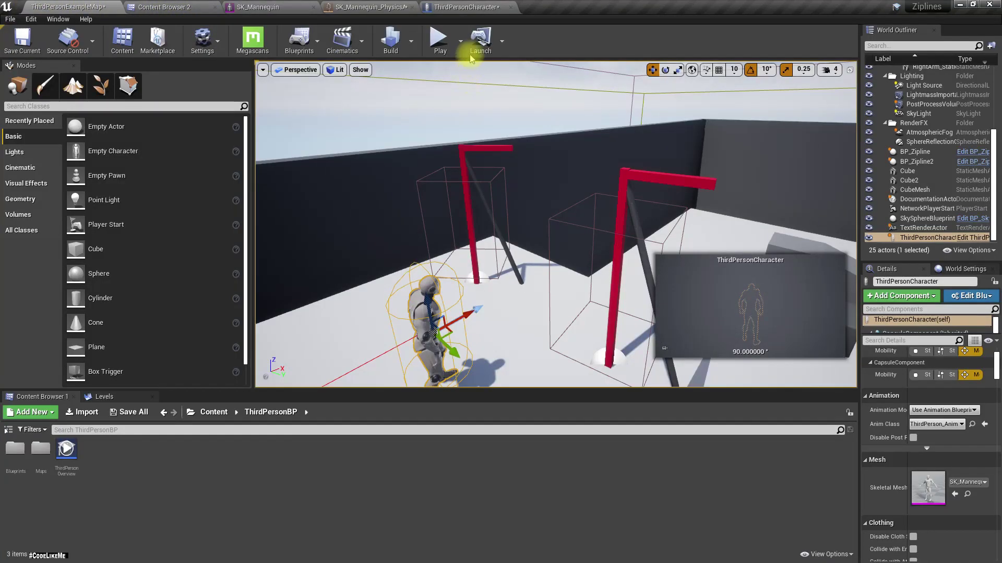
{"action": "left_click", "coordinate": [430, 54]}
{"action": "key", "text": "w"}
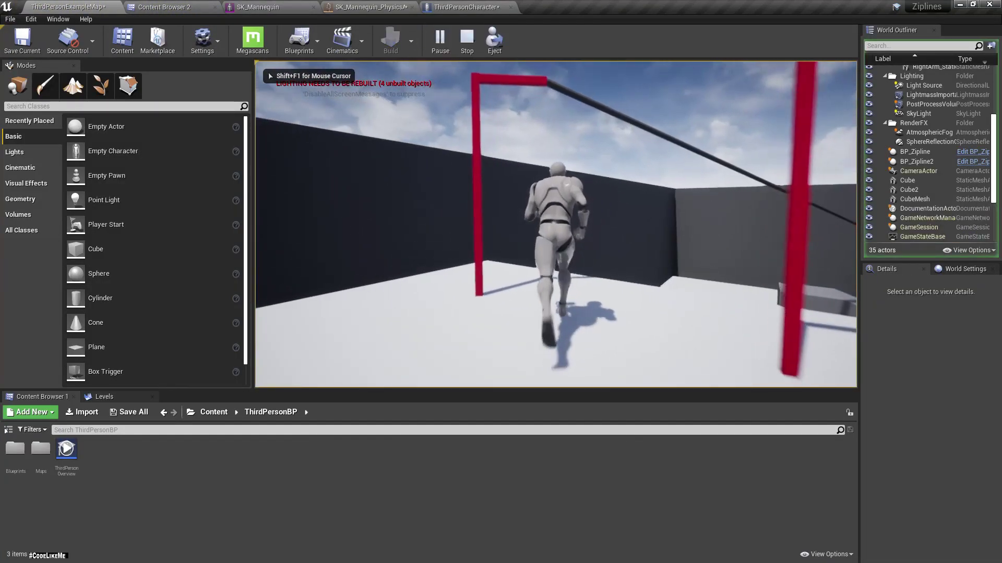
{"action": "key", "text": "Escape"}
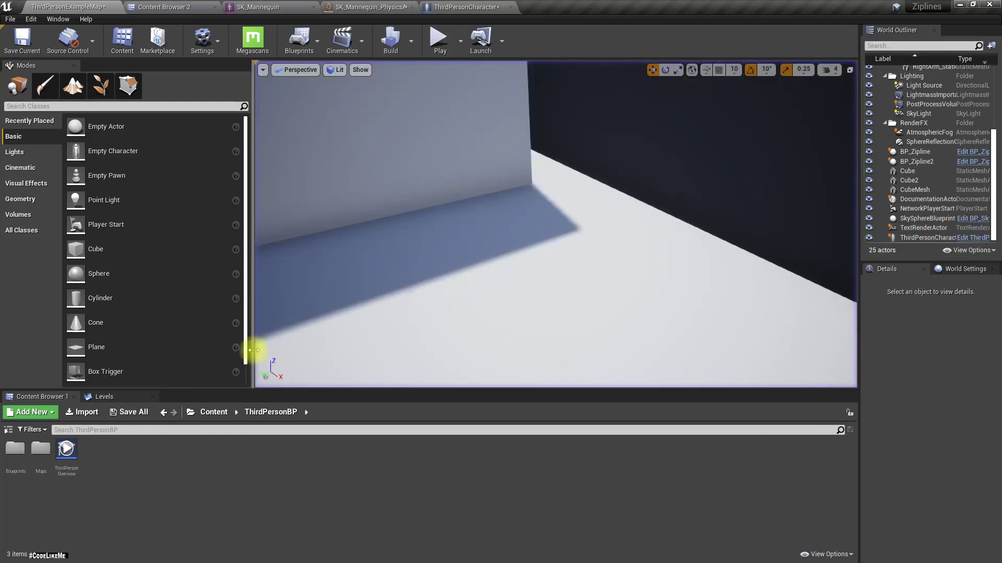
{"action": "key", "text": "alt+p"}
{"action": "key", "text": "w"}
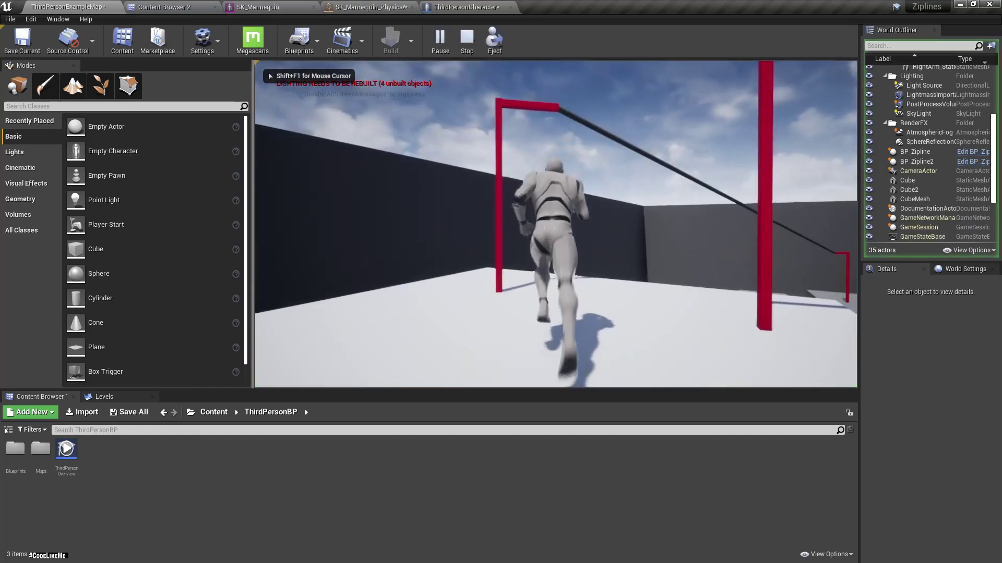
{"action": "key", "text": "space"}
{"action": "key", "text": "Escape"}
Return to the Jump And Zip graph and move the Mesh reference node closer to Set Movement Mode
{"action": "left_click", "coordinate": [466, 6]}
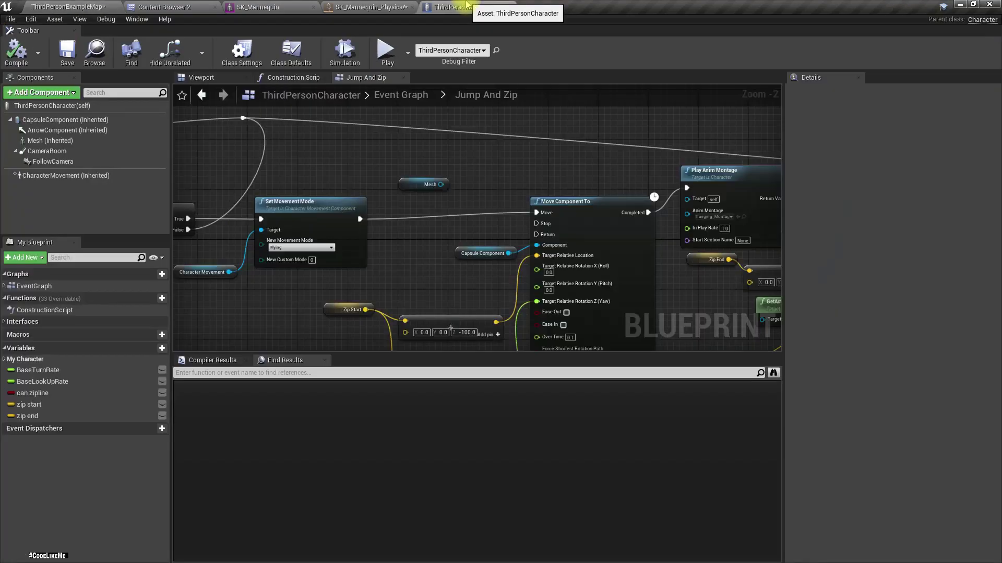
{"action": "right_click_drag", "start_coordinate": [424, 214], "coordinate": [487, 197]}
{"action": "left_click_drag", "start_coordinate": [487, 196], "coordinate": [452, 193]}
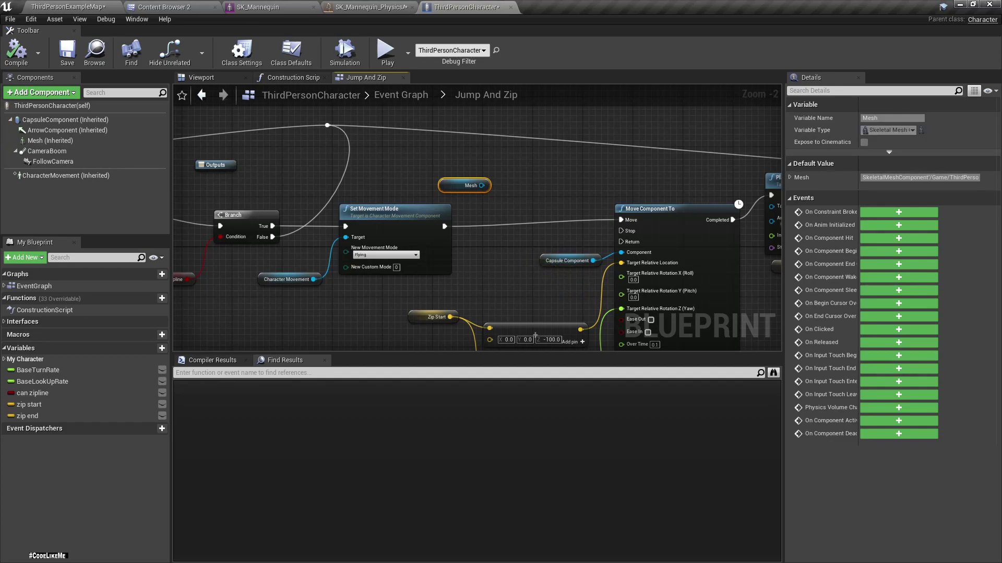
{"action": "key", "text": "ctrl+z"}
{"action": "left_click", "coordinate": [596, 263]}
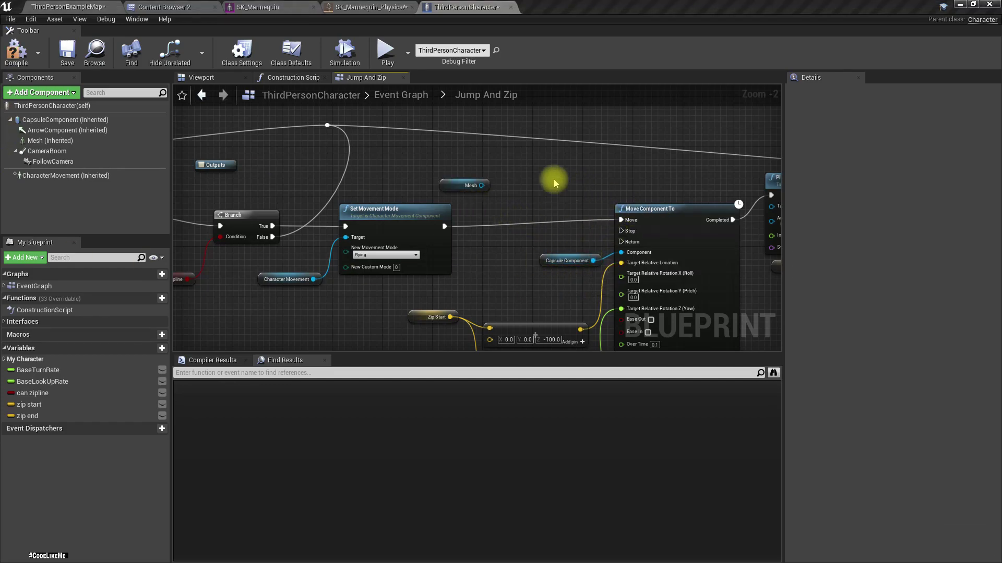
Shift all nodes up to the first Move Component To away from the rest, and place Play Anim Montage directly after it
{"action": "right_click_drag", "start_coordinate": [488, 216], "coordinate": [440, 161]}
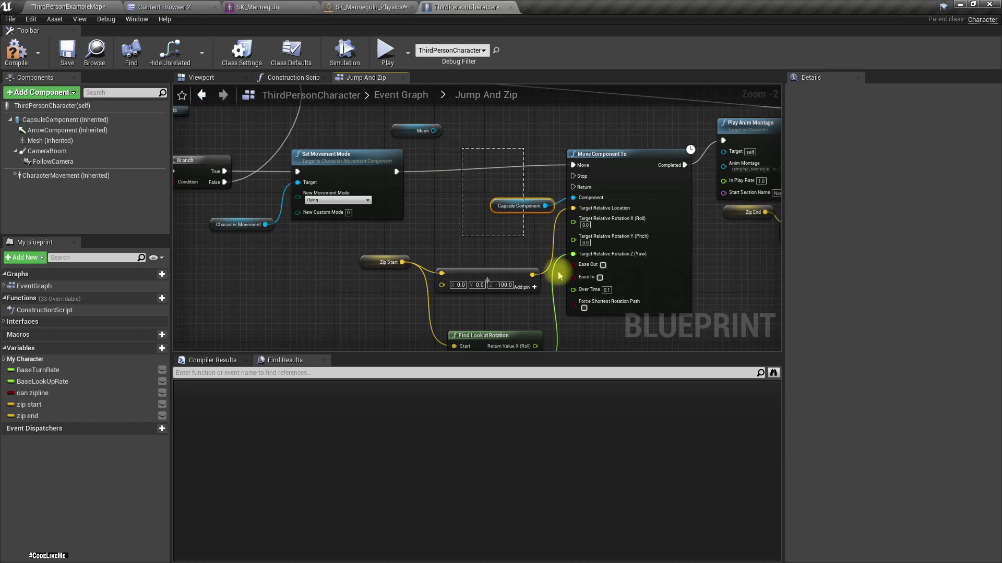
{"action": "left_click_drag", "start_coordinate": [628, 343], "coordinate": [626, 339]}
{"action": "right_click_drag", "start_coordinate": [624, 323], "coordinate": [488, 333]}
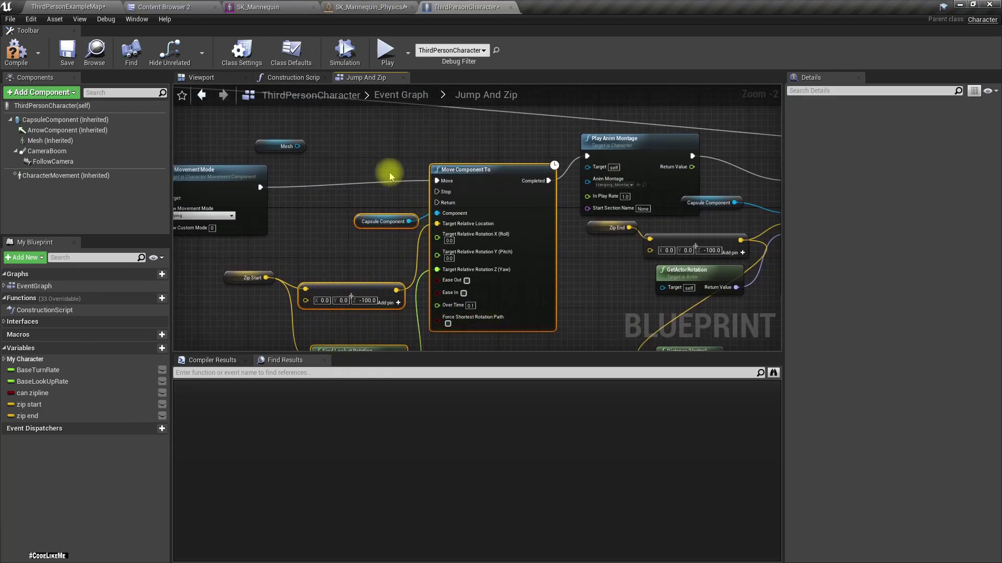
{"action": "right_click_drag", "start_coordinate": [290, 201], "coordinate": [308, 257]}
{"action": "scroll", "coordinate": [350, 179], "scroll_direction": "down", "scroll_amount": 2}
{"action": "scroll", "coordinate": [366, 233], "scroll_direction": "up", "scroll_amount": 4}
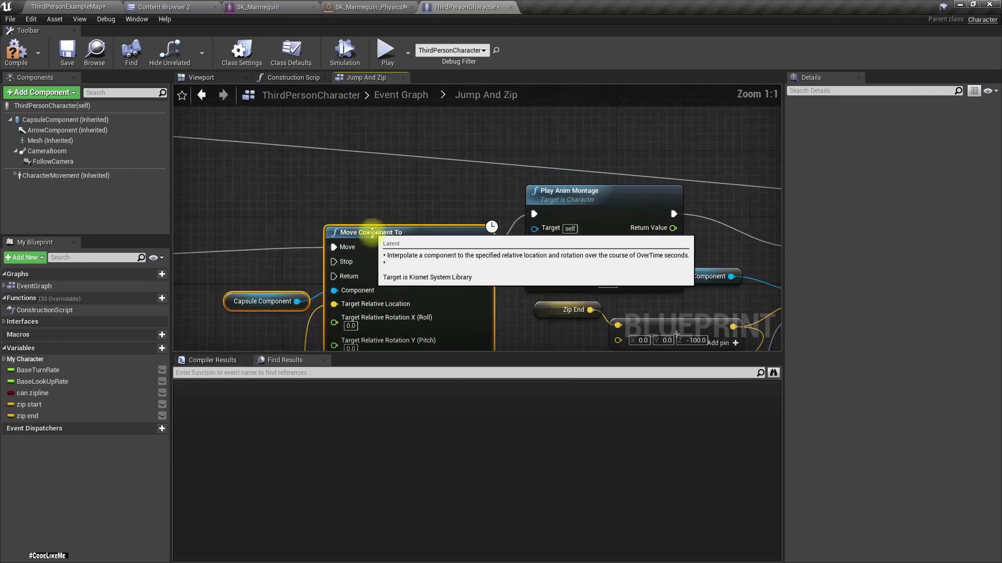
{"action": "right_click_drag", "start_coordinate": [496, 284], "coordinate": [144, 207]}
{"action": "scroll", "coordinate": [250, 206], "scroll_direction": "down", "scroll_amount": 5}
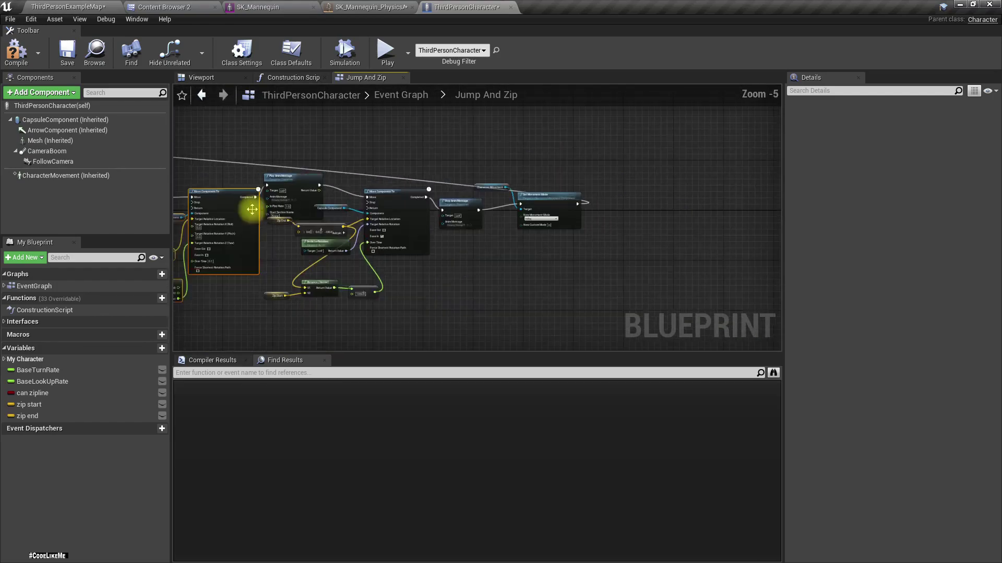
{"action": "right_click_drag", "start_coordinate": [251, 206], "coordinate": [463, 221]}
{"action": "scroll", "coordinate": [318, 213], "scroll_direction": "down", "scroll_amount": 2}
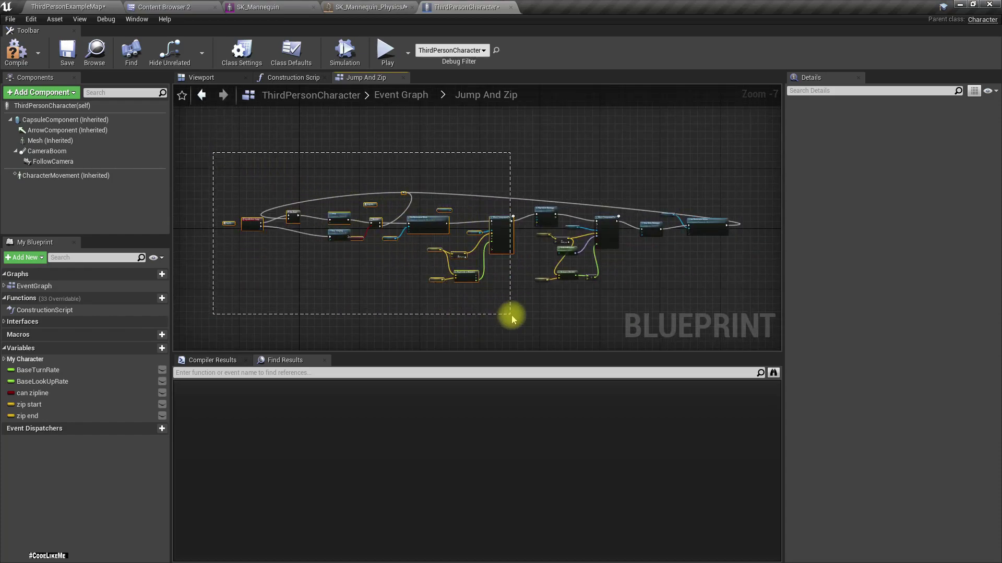
{"action": "scroll", "coordinate": [465, 224], "scroll_direction": "up", "scroll_amount": 5}
{"action": "right_click_drag", "start_coordinate": [556, 241], "coordinate": [411, 246]}
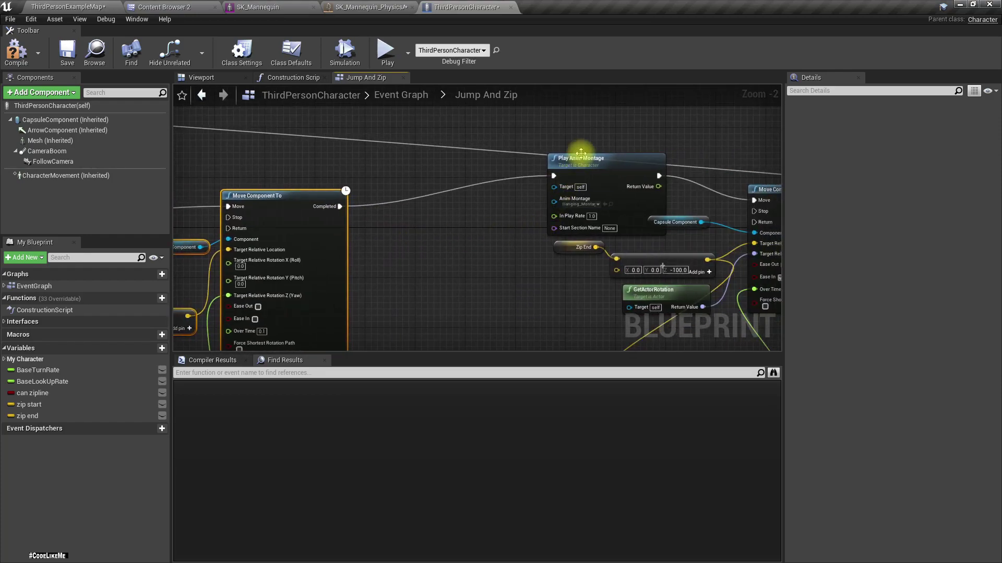
{"action": "left_click_drag", "start_coordinate": [581, 157], "coordinate": [398, 188]}
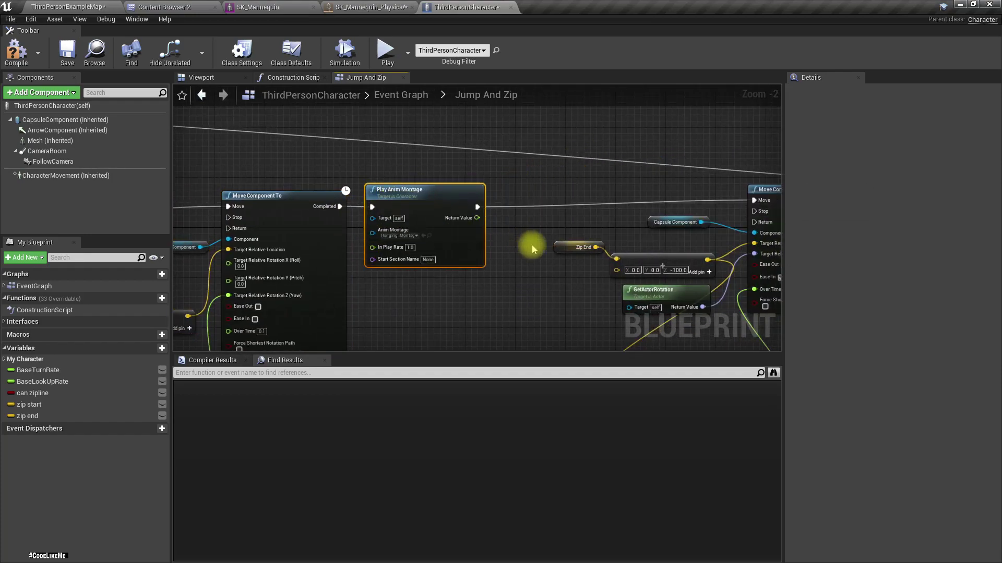
Insert a Set Physics Blend Weight node targeting Mesh between Play Anim Montage and the second Move Component To, placed above the Zip End nodes
{"action": "right_click_drag", "start_coordinate": [532, 249], "coordinate": [377, 256]}
{"action": "left_click_drag", "start_coordinate": [369, 221], "coordinate": [369, 222]}
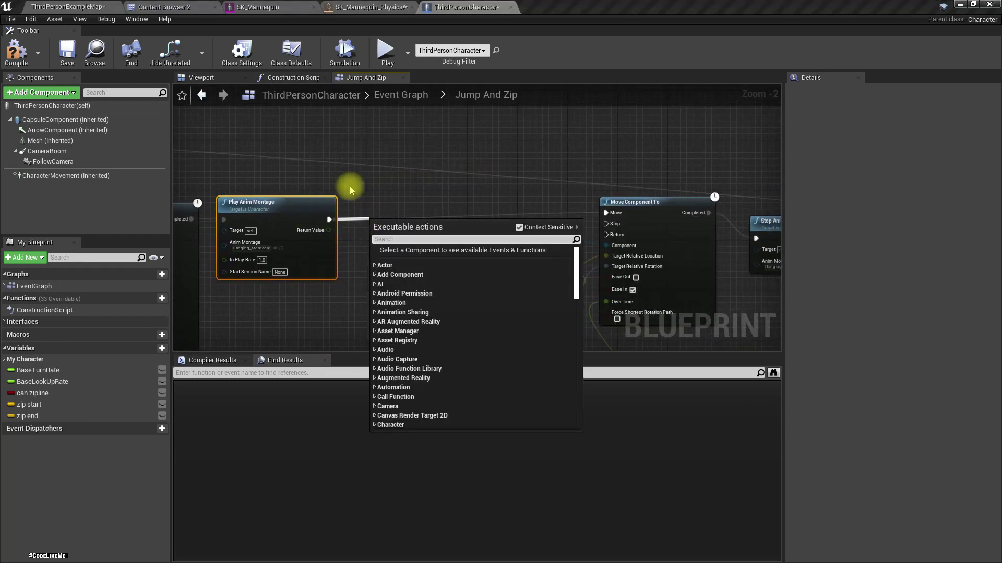
{"action": "type", "text": "set phys"}
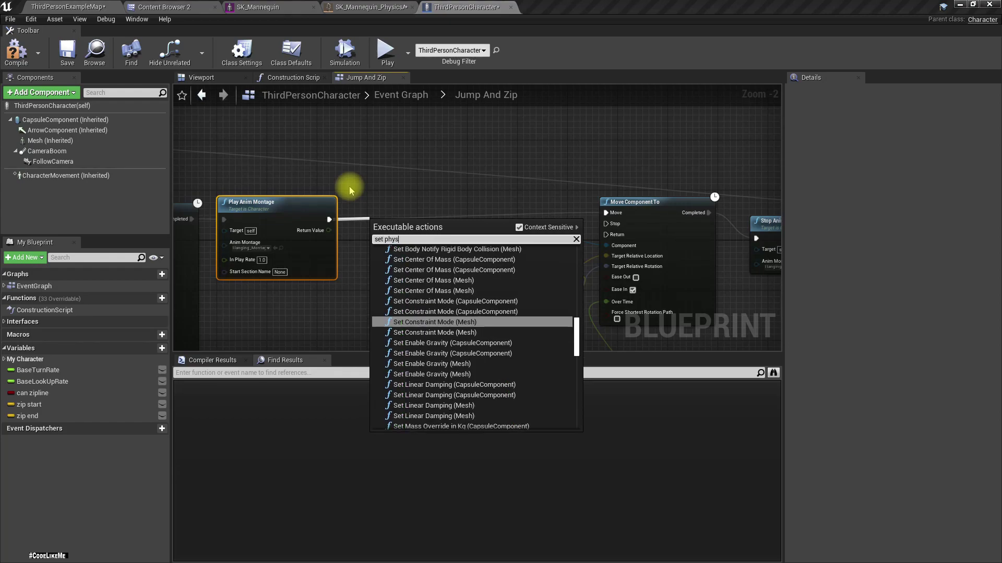
{"action": "type", "text": "ics blend"}
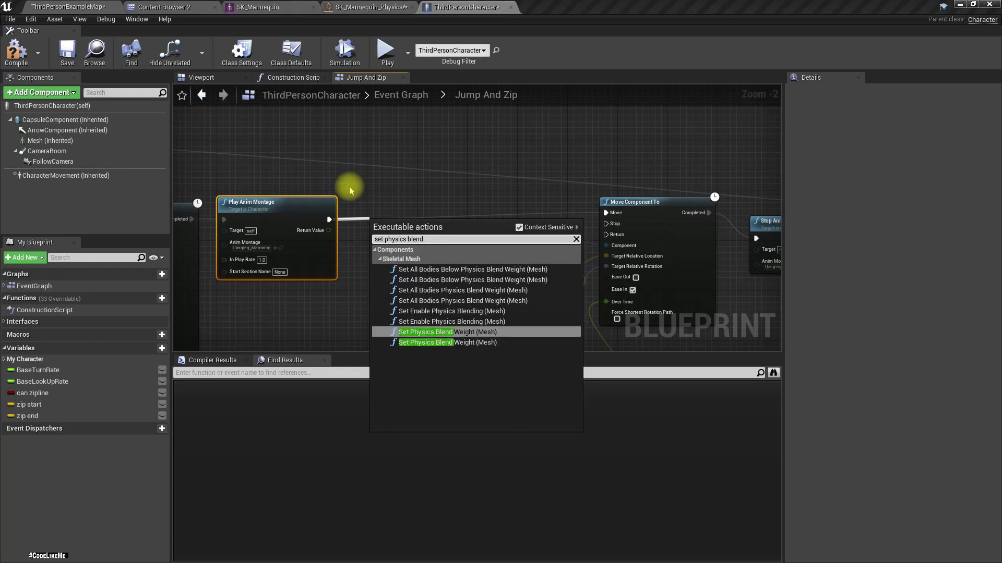
{"action": "key", "text": "Return"}
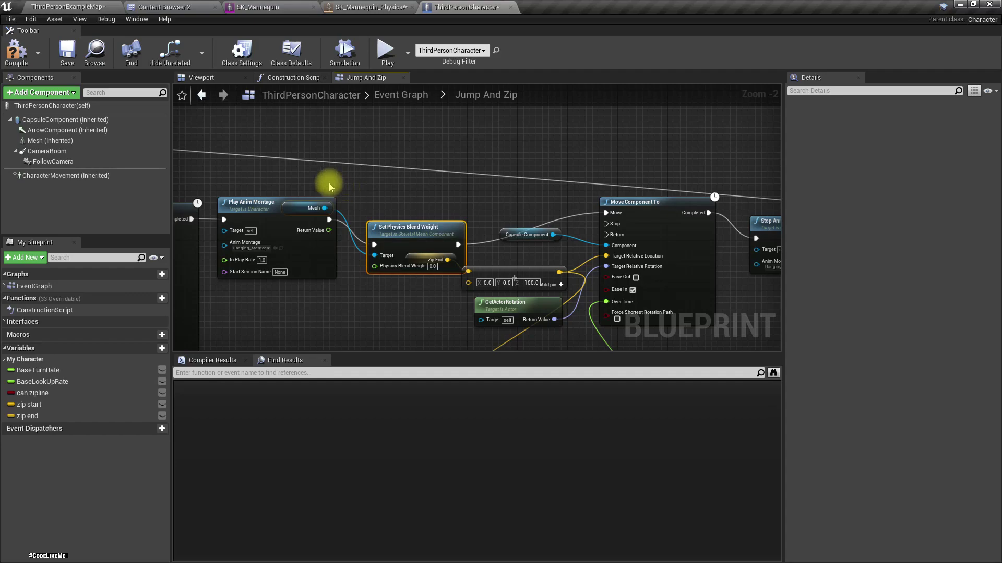
{"action": "left_click_drag", "start_coordinate": [410, 238], "coordinate": [408, 194]}
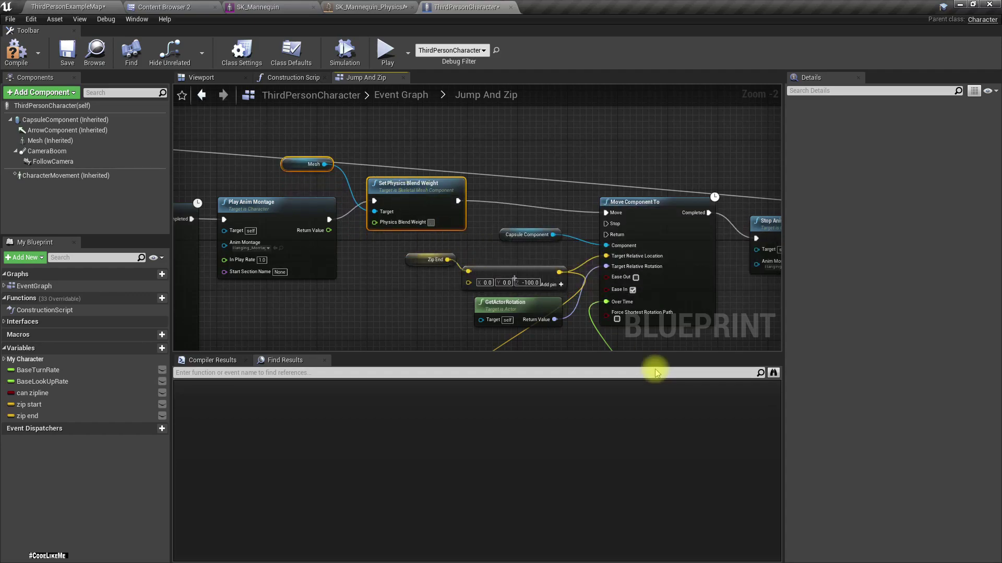
Add a second Set Physics Blend Weight node for Mesh after Set Movement Mode at the chain's end, and line it up beside that node
{"action": "right_click_drag", "start_coordinate": [529, 209], "coordinate": [83, 165]}
{"action": "right_click_drag", "start_coordinate": [431, 260], "coordinate": [625, 268]}
{"action": "right_click_drag", "start_coordinate": [630, 149], "coordinate": [385, 161]}
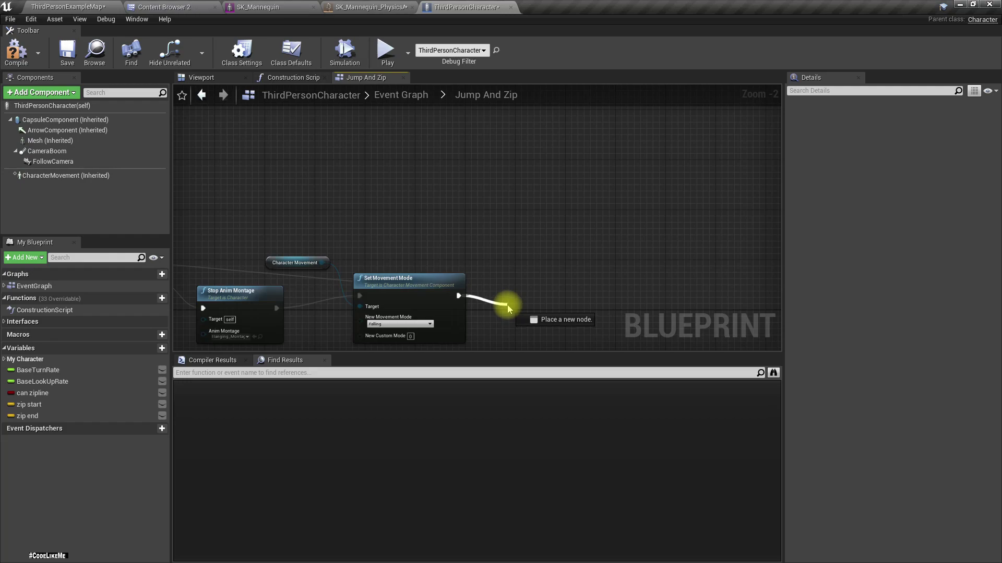
{"action": "left_click_drag", "start_coordinate": [514, 298], "coordinate": [511, 296]}
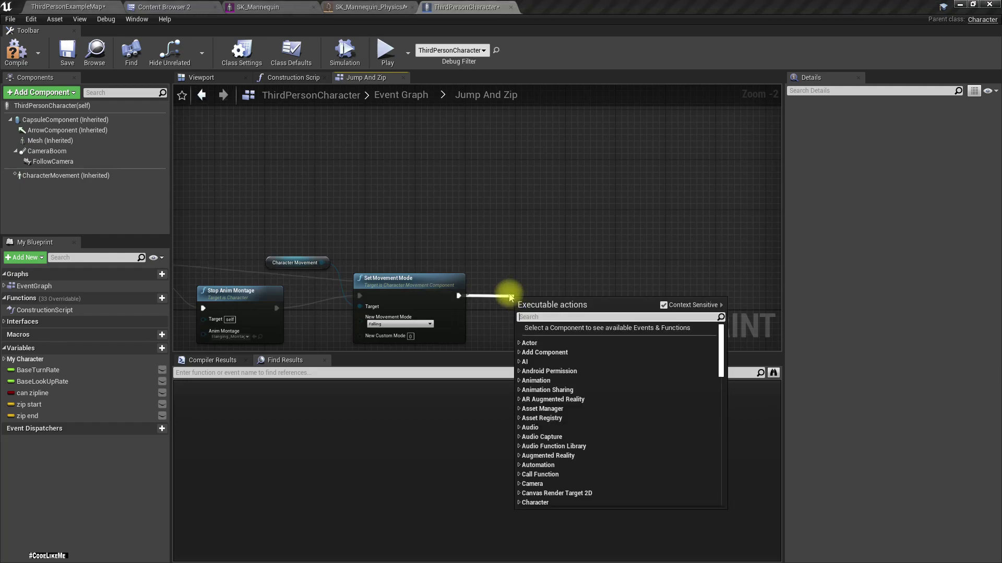
{"action": "type", "text": "set physics ble"}
{"action": "key", "text": "Return"}
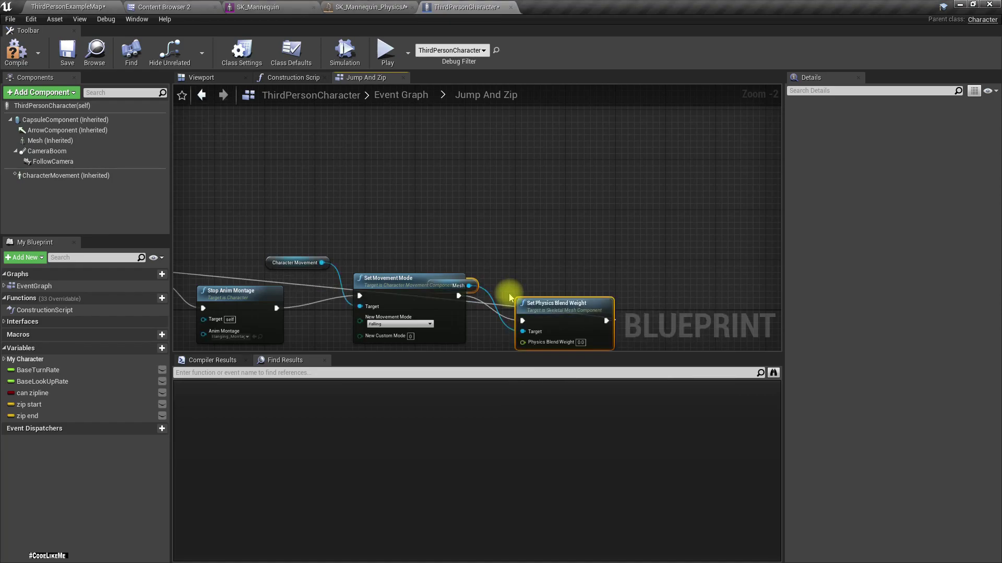
{"action": "left_click_drag", "start_coordinate": [559, 312], "coordinate": [572, 280]}
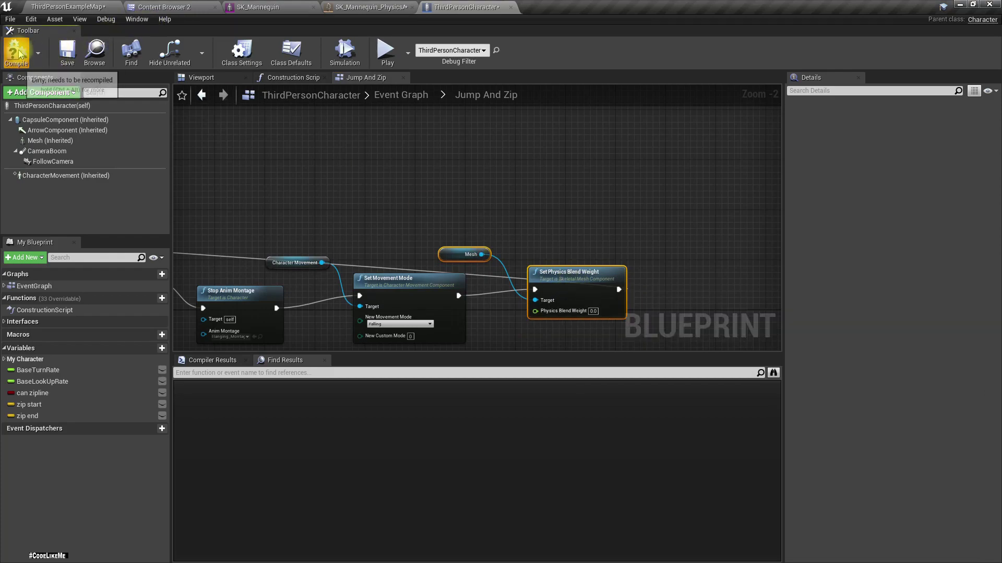
Switch to the ThirdPersonExampleMap level, play-test a jump at the zipline, and end the session
{"action": "left_click", "coordinate": [66, 6]}
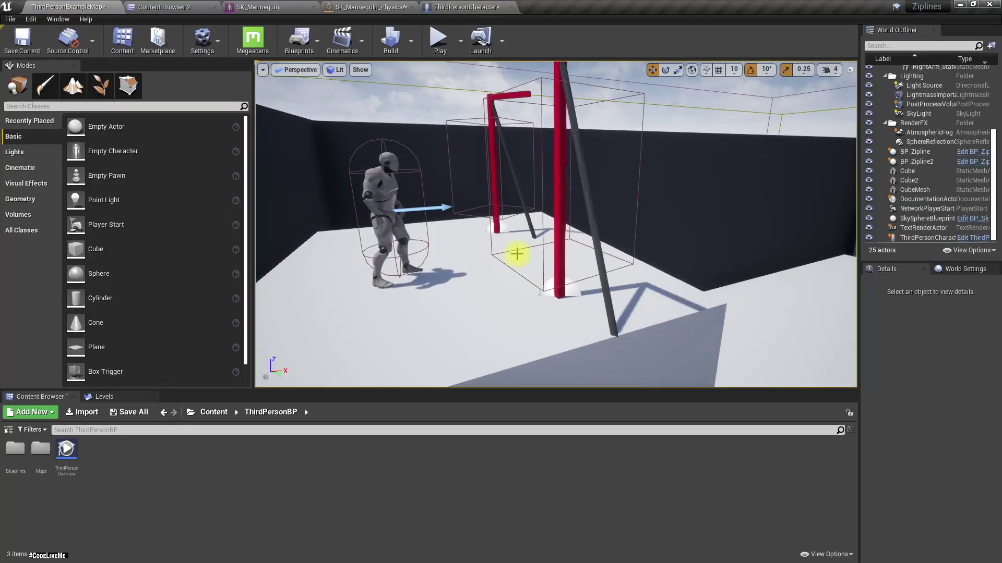
{"action": "key", "text": "alt+p"}
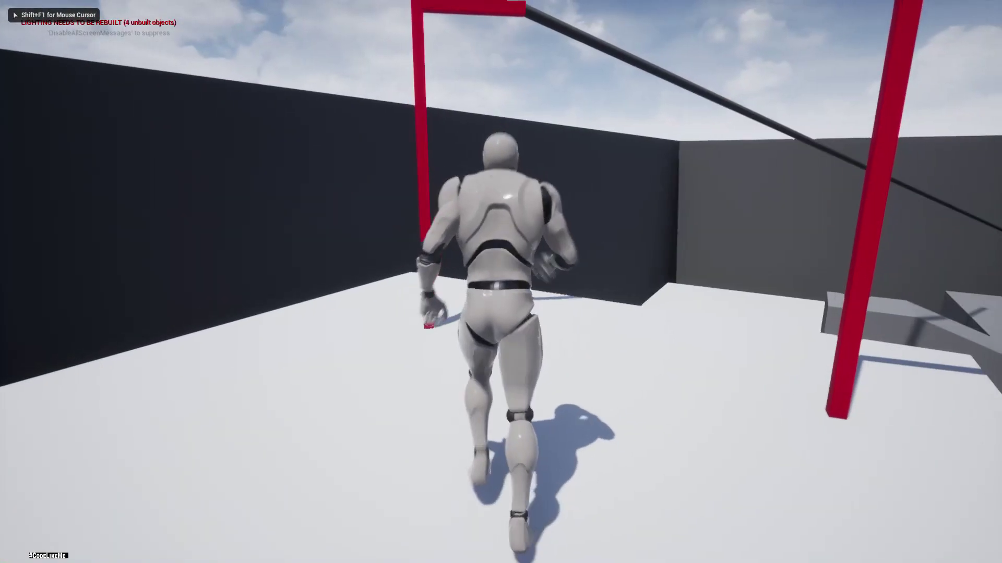
{"action": "key", "text": "space"}
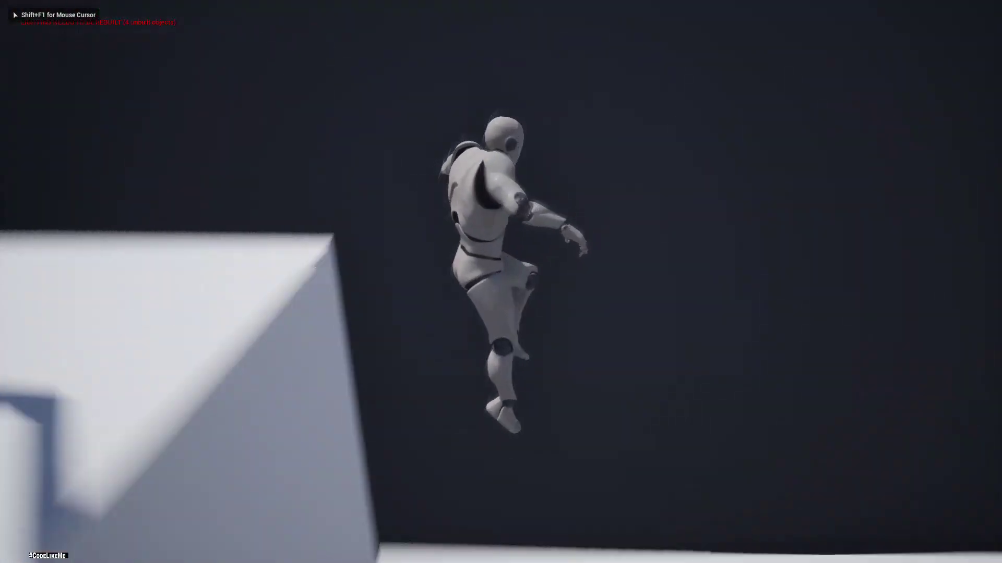
{"action": "key", "text": "Escape"}
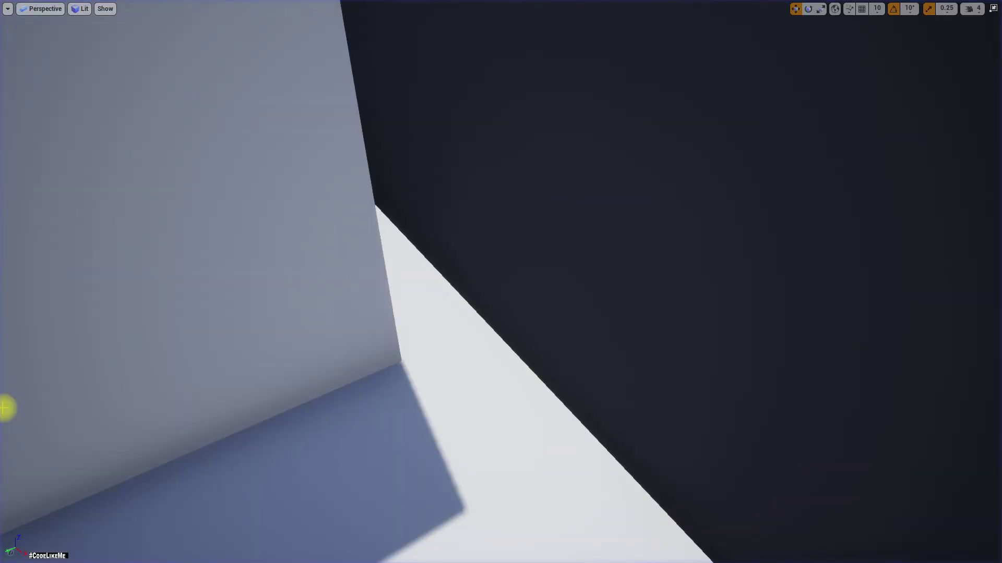
Play-test the level again, riding both ziplines in turn to check how the hanging body moves, and end the session
{"action": "key", "text": "alt+p"}
{"action": "left_click", "coordinate": [20, 414]}
{"action": "key", "text": "w"}
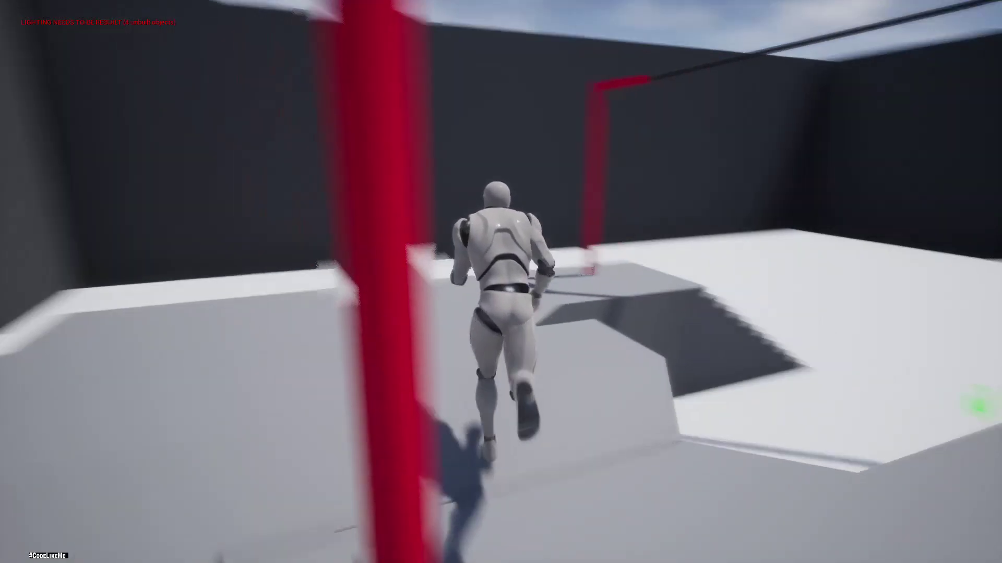
{"action": "key", "text": "space"}
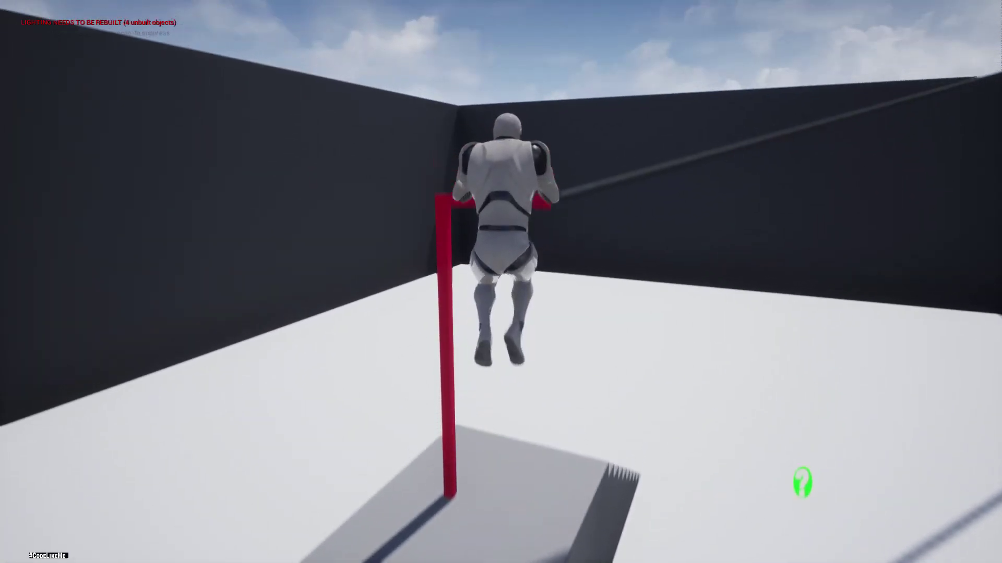
{"action": "key", "text": "w"}
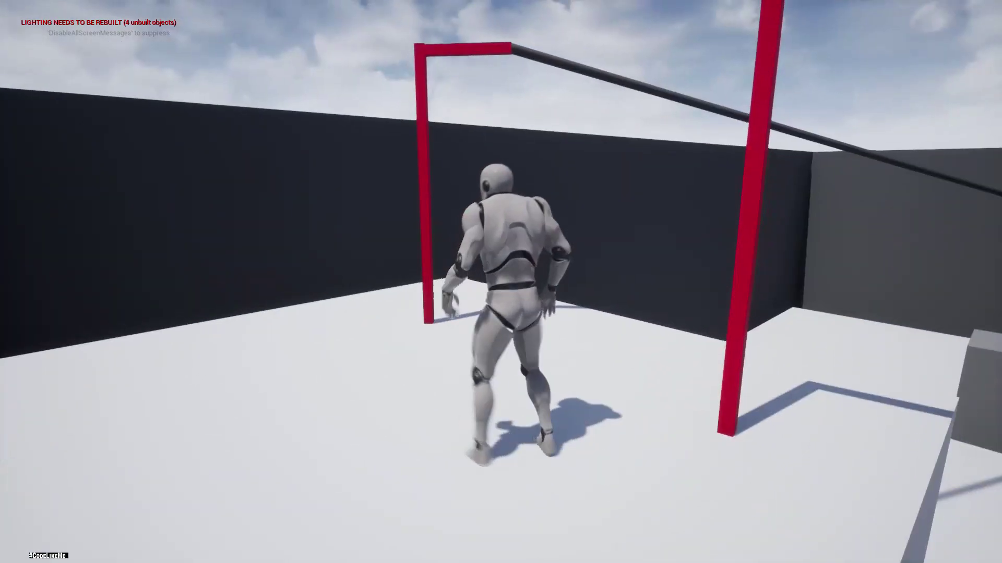
{"action": "key", "text": "space"}
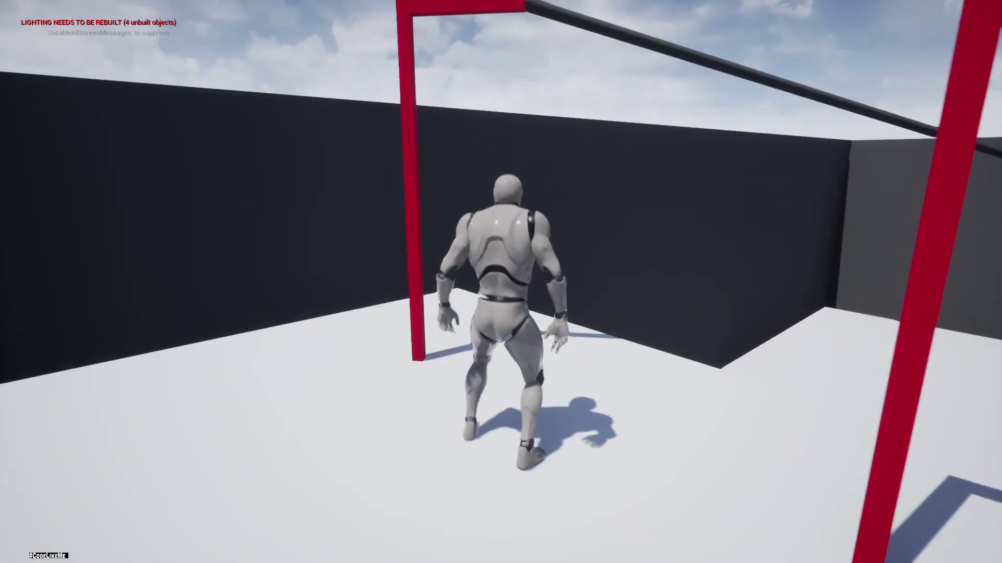
{"action": "key", "text": "d"}
{"action": "key", "text": "space"}
{"action": "key", "text": "d"}
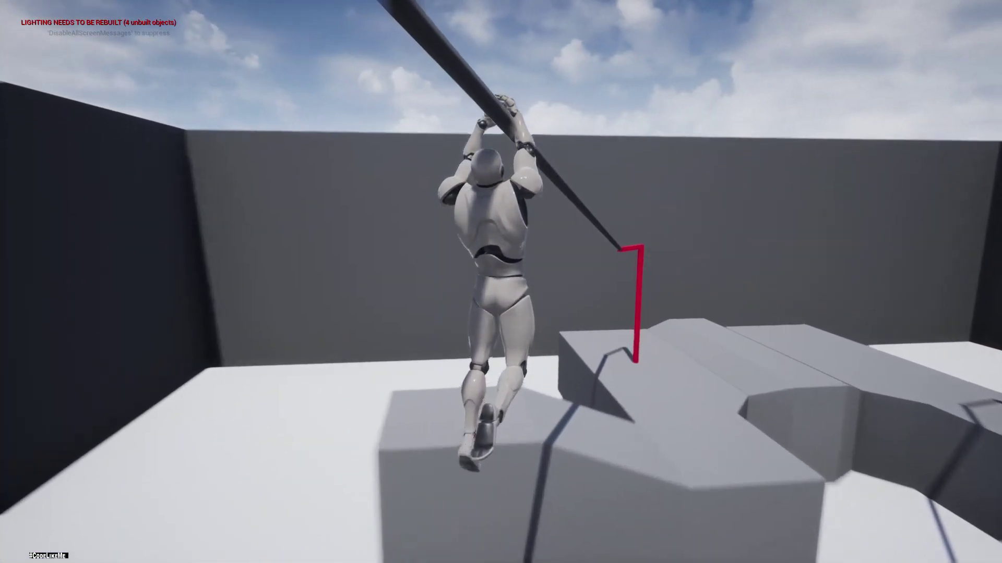
{"action": "key", "text": "w"}
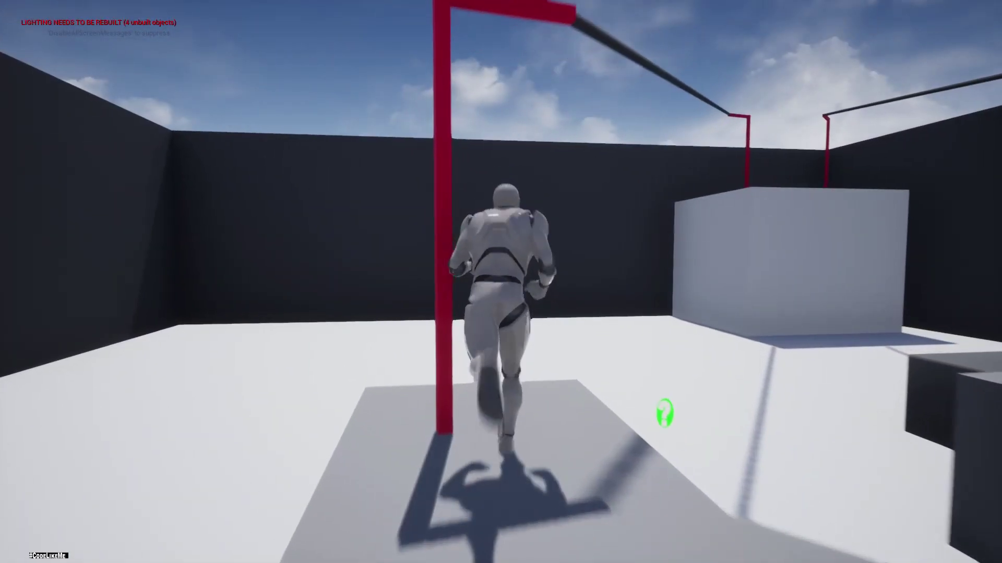
{"action": "key", "text": "space"}
{"action": "key", "text": "d"}
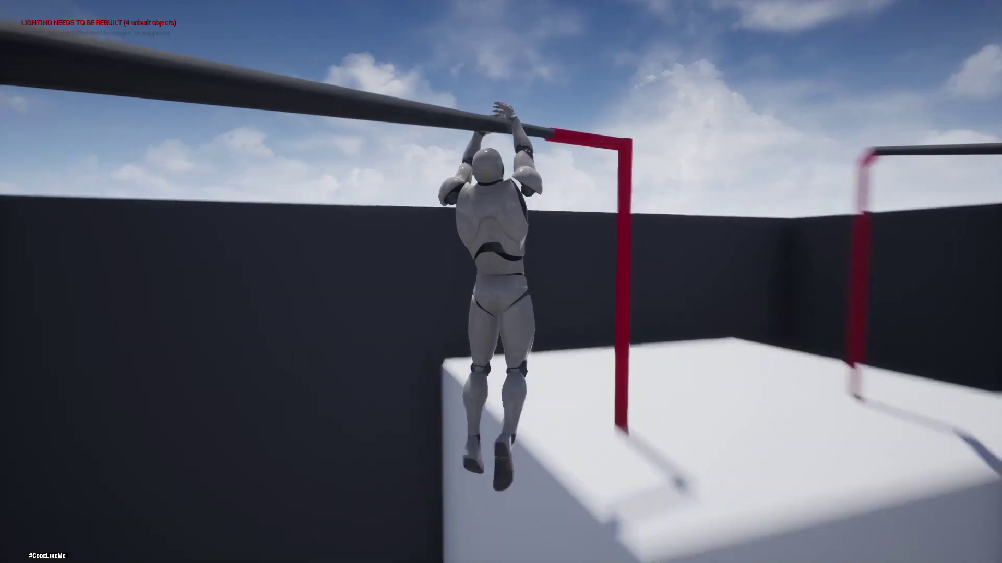
{"action": "key", "text": "space"}
{"action": "key", "text": "Escape"}
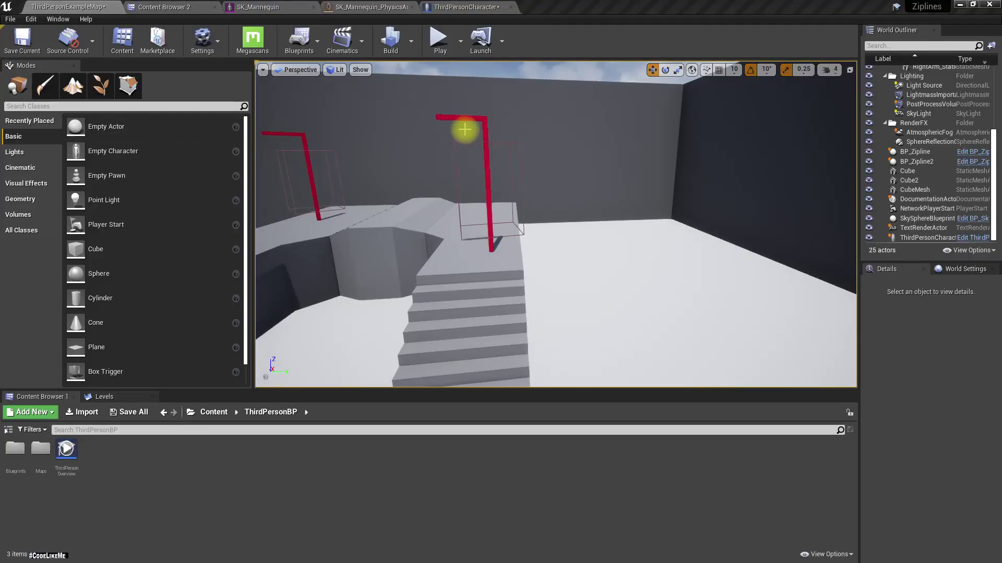
Start another play session and ride the ziplines repeatedly, watching how the legs swing while hanging
{"action": "scroll", "coordinate": [548, 175], "scroll_direction": "down", "scroll_amount": 6}
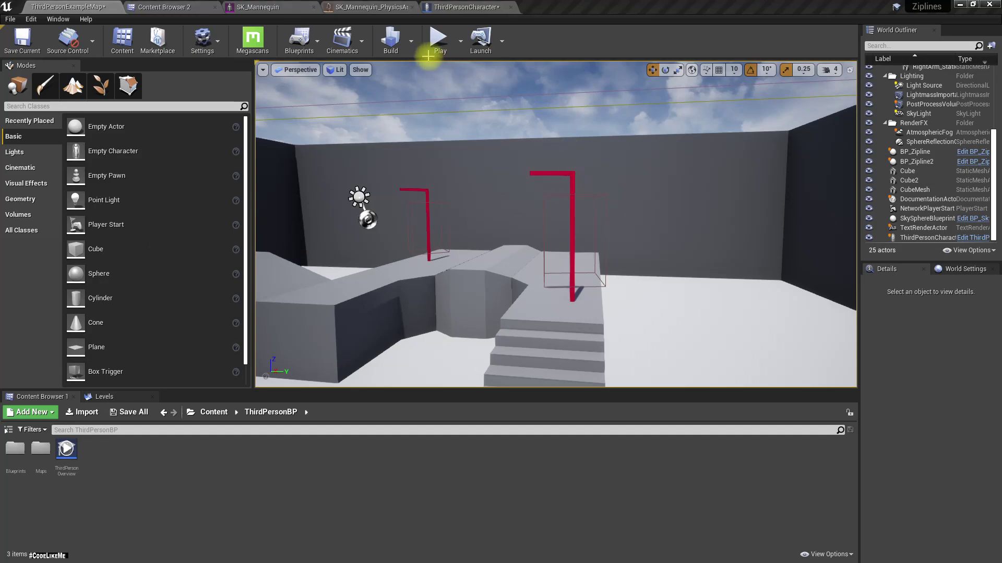
{"action": "left_click", "coordinate": [440, 42]}
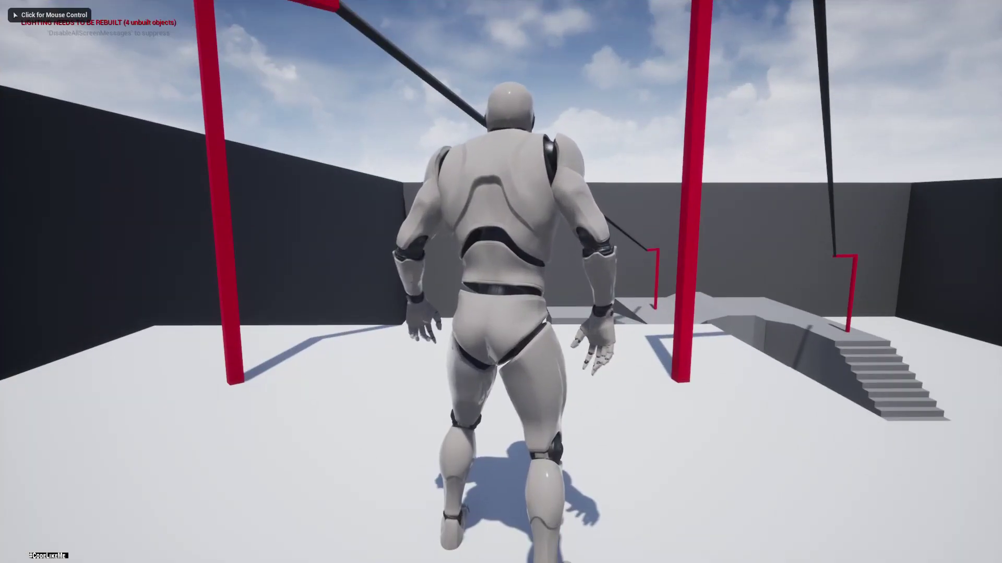
{"action": "left_click", "coordinate": [500, 282]}
{"action": "key", "text": "w"}
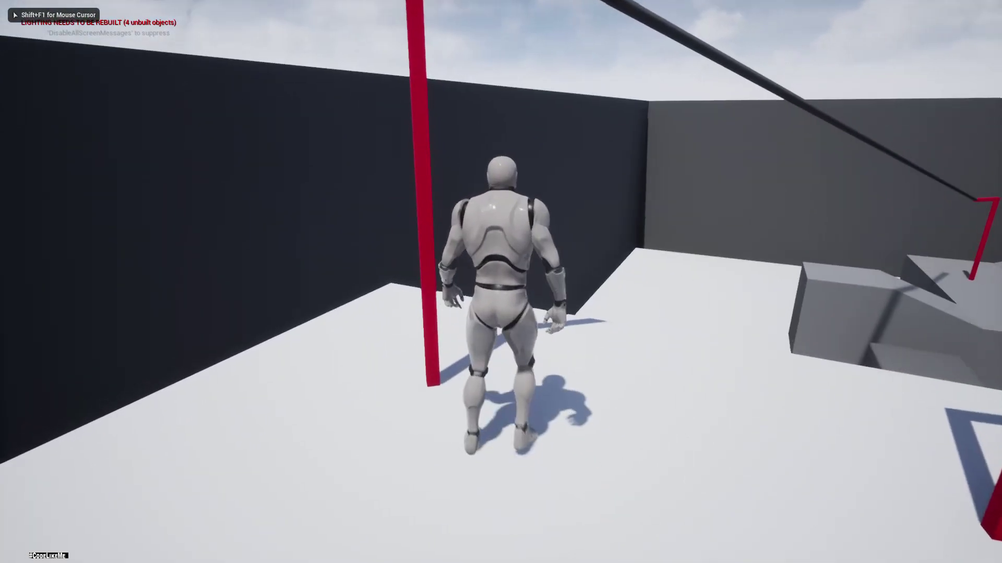
{"action": "key", "text": "space"}
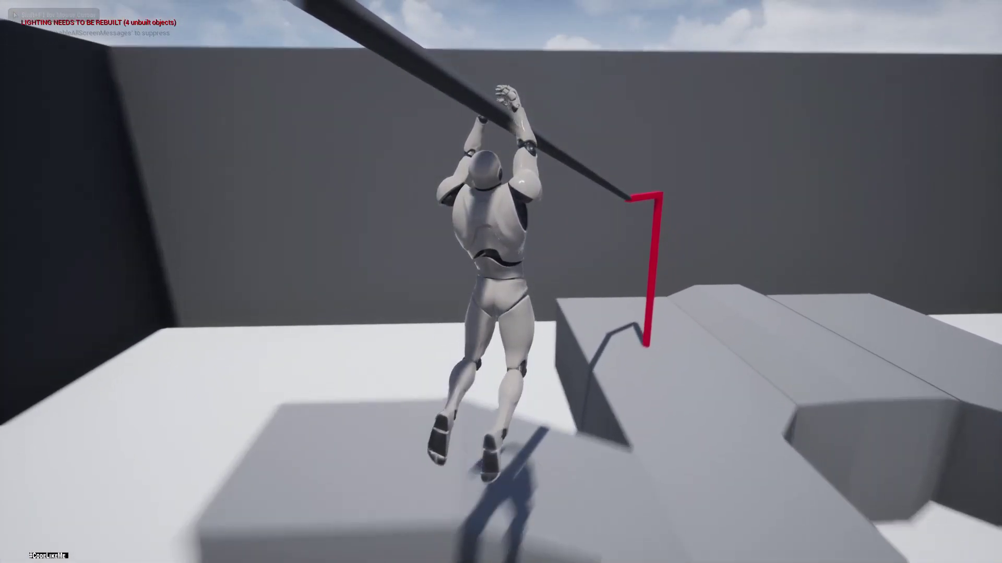
{"action": "key", "text": "w"}
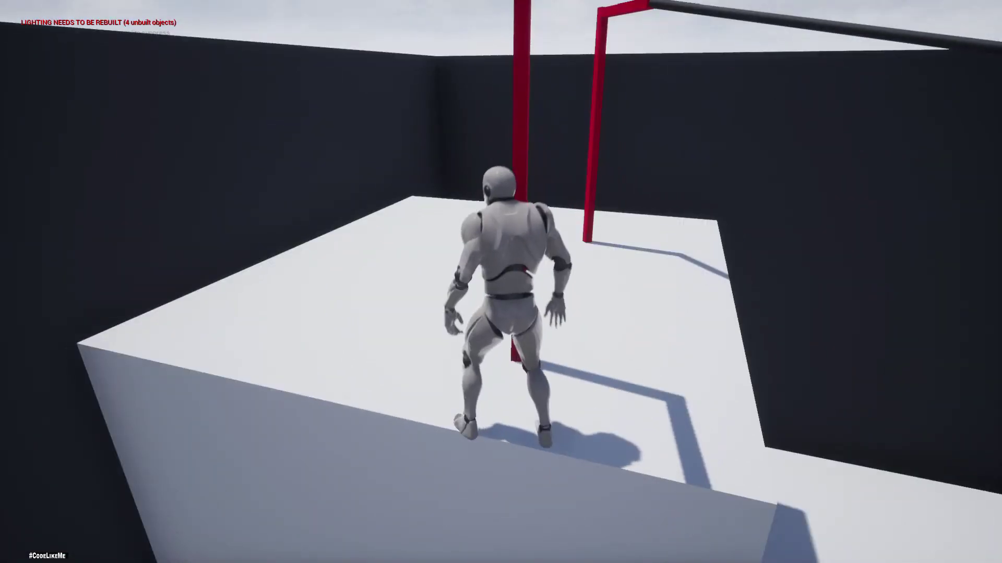
{"action": "key", "text": "w"}
{"action": "key", "text": "space"}
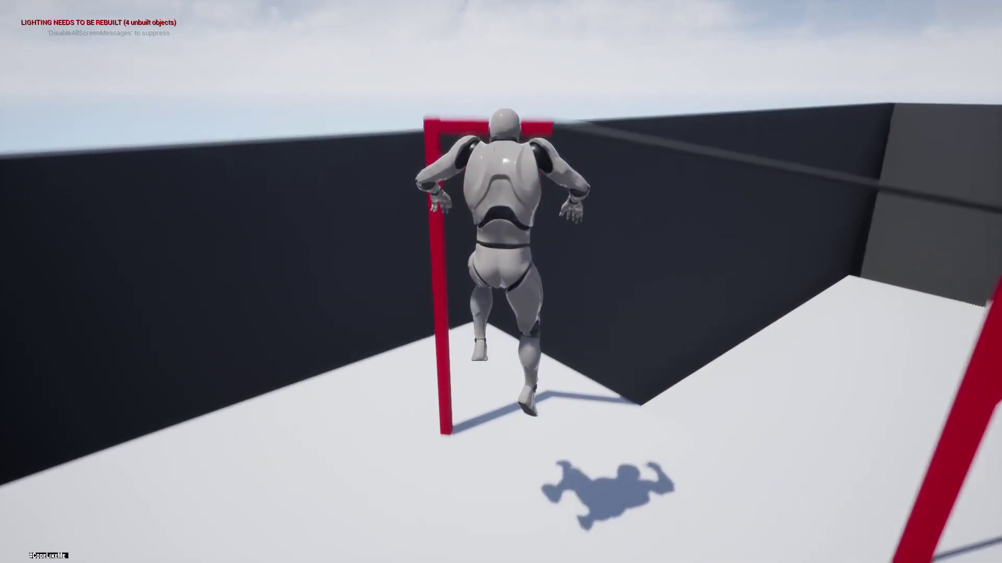
{"action": "key", "text": "space"}
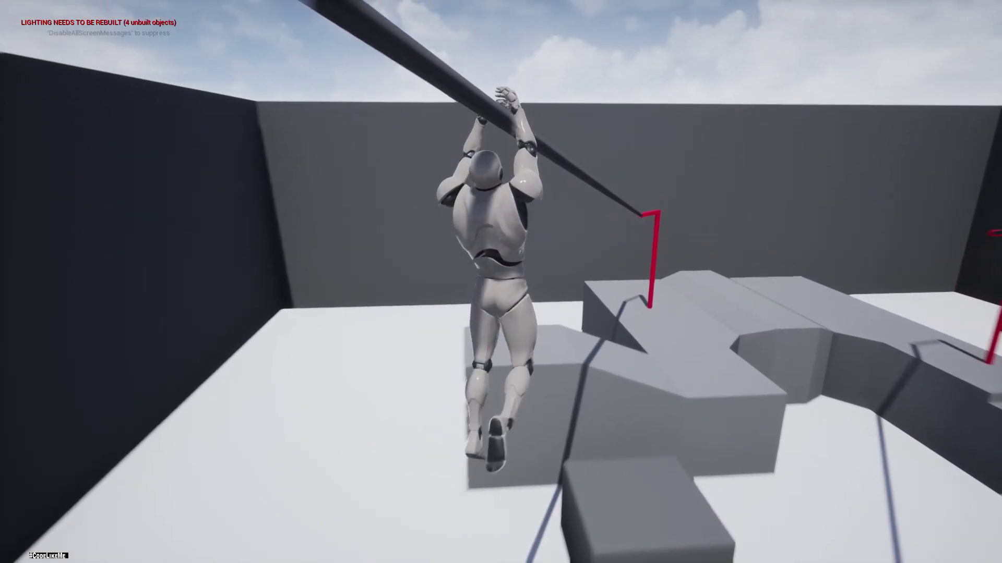
{"action": "key", "text": "w"}
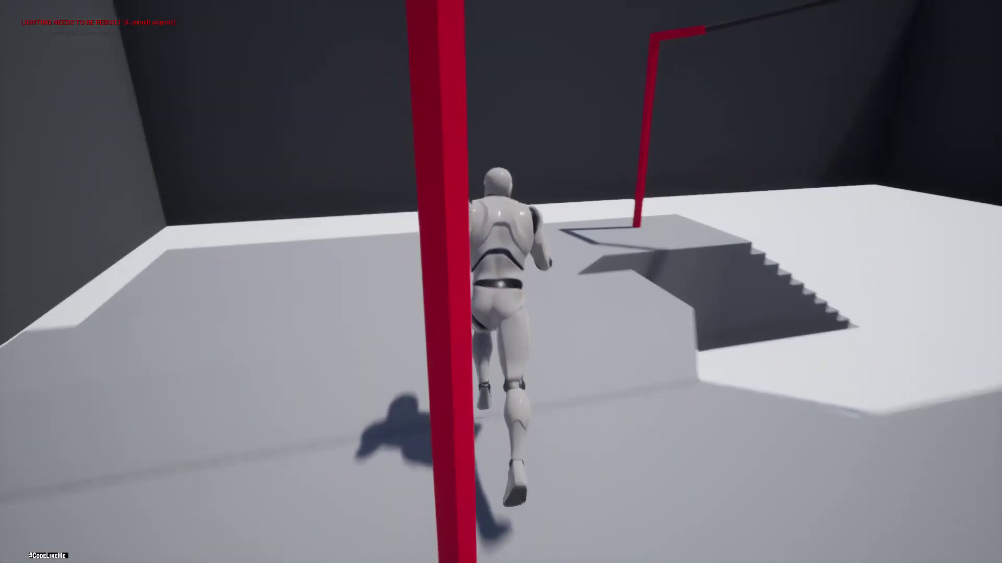
{"action": "key", "text": "space"}
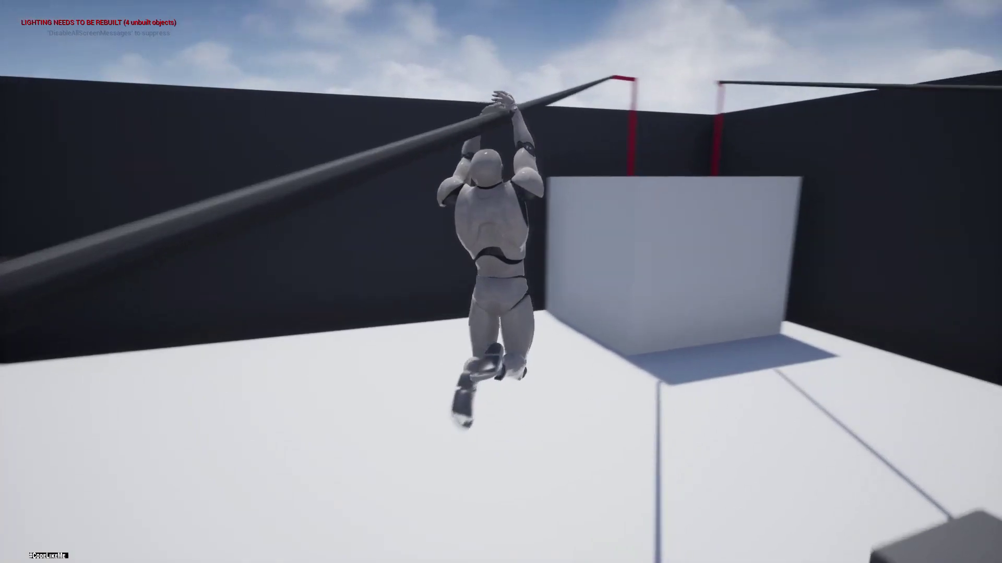
{"action": "key", "text": "w"}
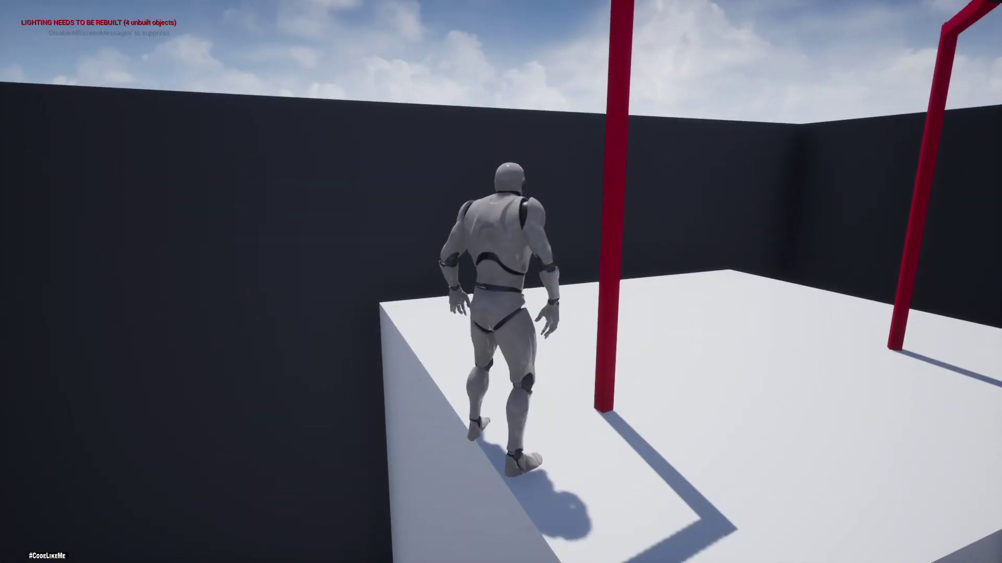